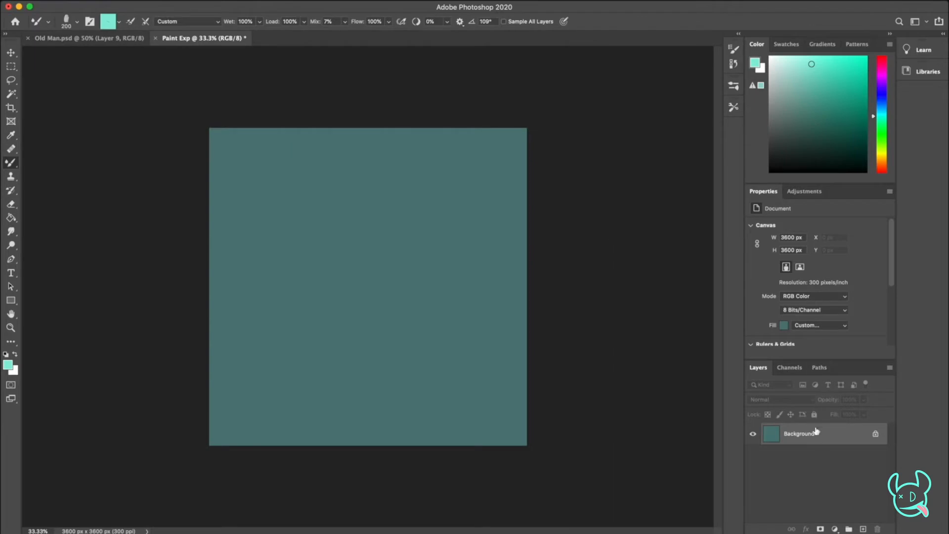
Add a new layer above the background and pick a muted dark blue as the paint colour
mouse_move(811, 137)
mouse_down()
mouse_move(795, 127)
mouse_move(803, 132)
mouse_move(808, 118)
mouse_up()
click(882, 100)
click(882, 102)
click(810, 120)
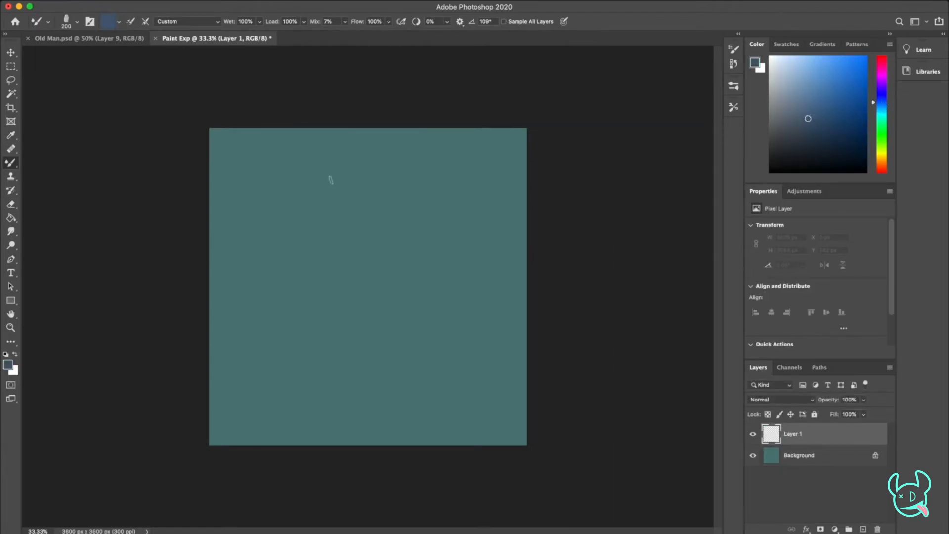
With a 150 px brush, sketch the head's top and sides, then rough in the brows, eyes, nose and mouth
key(bracketleft)
key(bracketleft)
drag(368, 157, 380, 155)
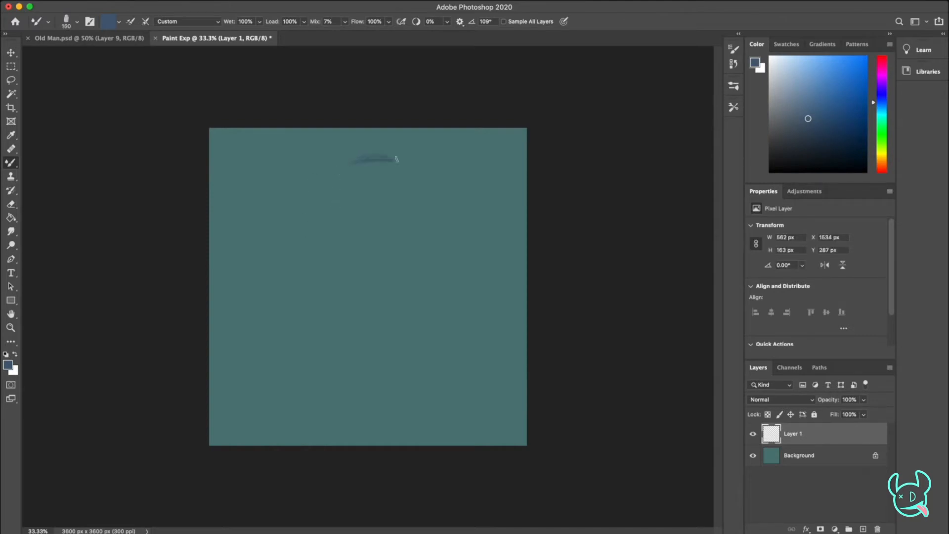
drag(303, 260, 313, 178)
mouse_move(458, 198)
mouse_down()
mouse_move(465, 269)
mouse_move(451, 294)
mouse_up()
drag(343, 321, 343, 330)
drag(348, 287, 345, 338)
mouse_move(297, 257)
mouse_down()
mouse_move(288, 335)
mouse_move(321, 398)
mouse_move(352, 426)
mouse_up()
mouse_move(340, 329)
mouse_down()
mouse_move(368, 330)
mouse_move(350, 328)
mouse_move(359, 341)
mouse_up()
drag(330, 319, 339, 330)
drag(333, 361, 369, 371)
drag(372, 254, 396, 261)
drag(317, 280, 337, 280)
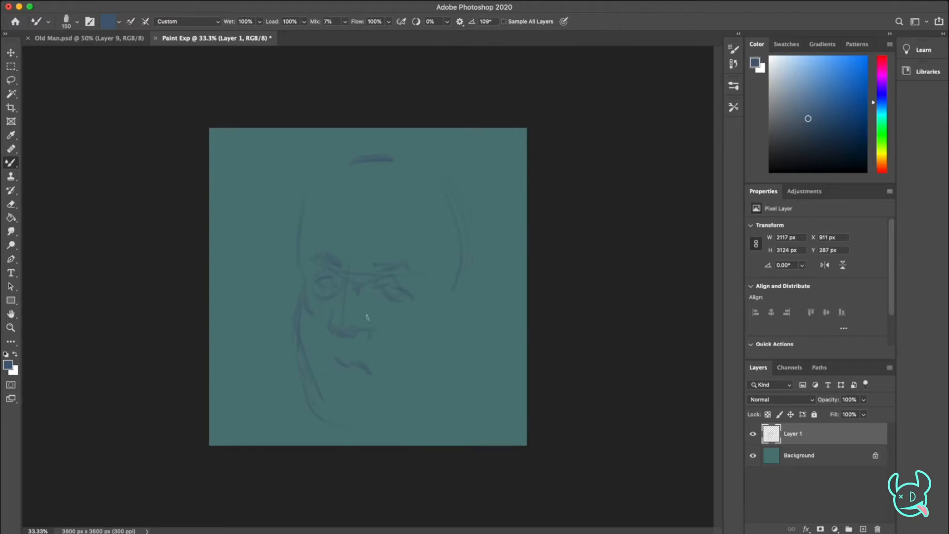
Sketch the cheek folds, hairline, skull contour, ear and sides of the jaw around the facial features
drag(370, 329, 378, 342)
drag(396, 361, 416, 345)
drag(419, 329, 428, 321)
drag(387, 249, 357, 252)
drag(326, 420, 339, 417)
drag(426, 391, 450, 345)
mouse_move(356, 183)
mouse_down()
mouse_move(392, 180)
mouse_move(354, 175)
mouse_up()
drag(301, 213, 346, 157)
mouse_move(465, 288)
mouse_down()
mouse_move(484, 279)
mouse_move(487, 299)
mouse_move(455, 335)
mouse_up()
drag(445, 153, 349, 155)
drag(330, 370, 336, 378)
drag(446, 367, 416, 418)
mouse_move(366, 337)
mouse_down()
mouse_move(330, 333)
mouse_move(340, 346)
mouse_move(365, 335)
mouse_up()
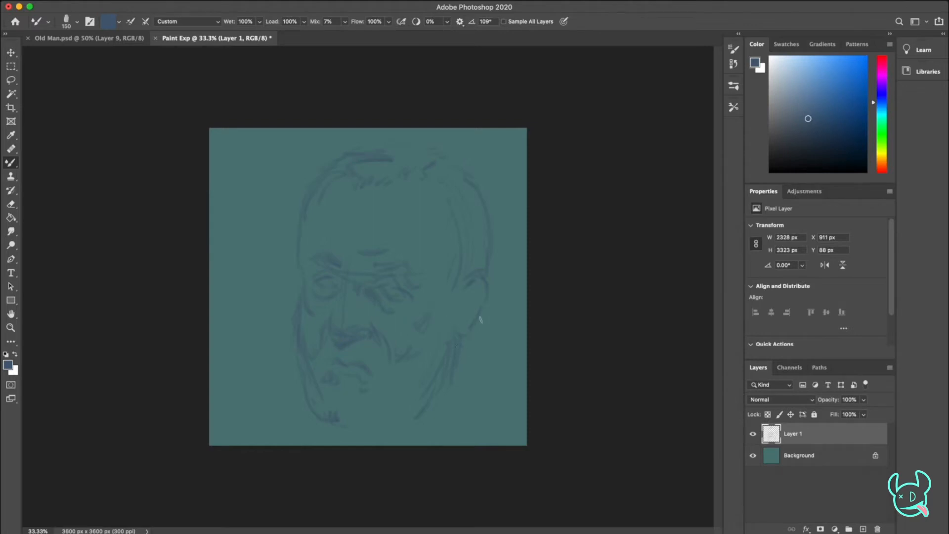
Complete the earlobe and bearded jawline, then reinforce the inner ear, eyes, nose and mouth
drag(472, 338, 459, 348)
mouse_move(389, 430)
mouse_down()
mouse_move(380, 434)
mouse_move(416, 399)
mouse_move(416, 412)
mouse_up()
drag(303, 371, 325, 416)
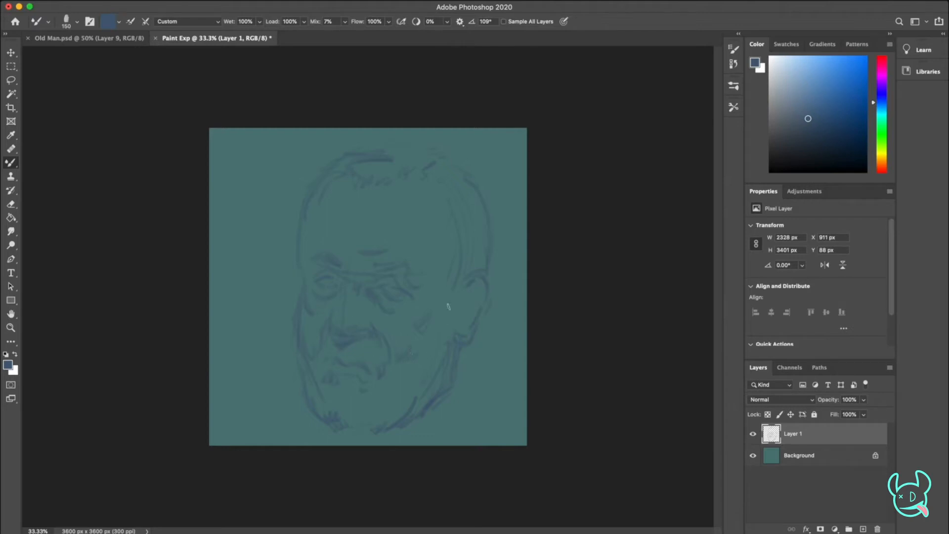
mouse_move(466, 288)
mouse_down()
mouse_move(478, 289)
mouse_move(476, 282)
mouse_move(472, 304)
mouse_move(464, 302)
mouse_move(469, 311)
mouse_up()
drag(387, 266, 378, 267)
click(347, 428)
drag(340, 287, 339, 279)
mouse_move(331, 332)
mouse_down()
mouse_move(345, 341)
mouse_move(360, 334)
mouse_up()
drag(346, 350, 358, 349)
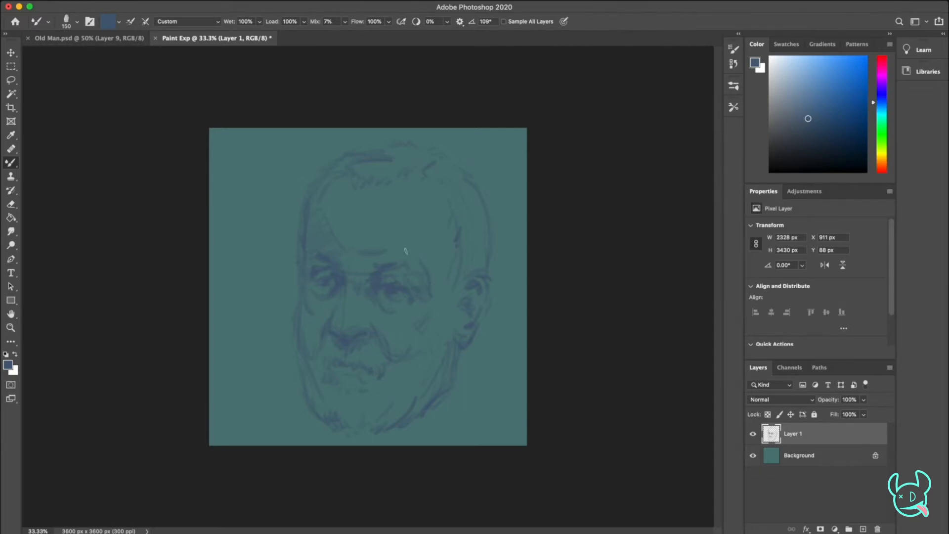
Hatch the beard and temple, using brush tip angles of -155° and 42° and a 200 px size
click(734, 49)
drag(685, 218, 669, 233)
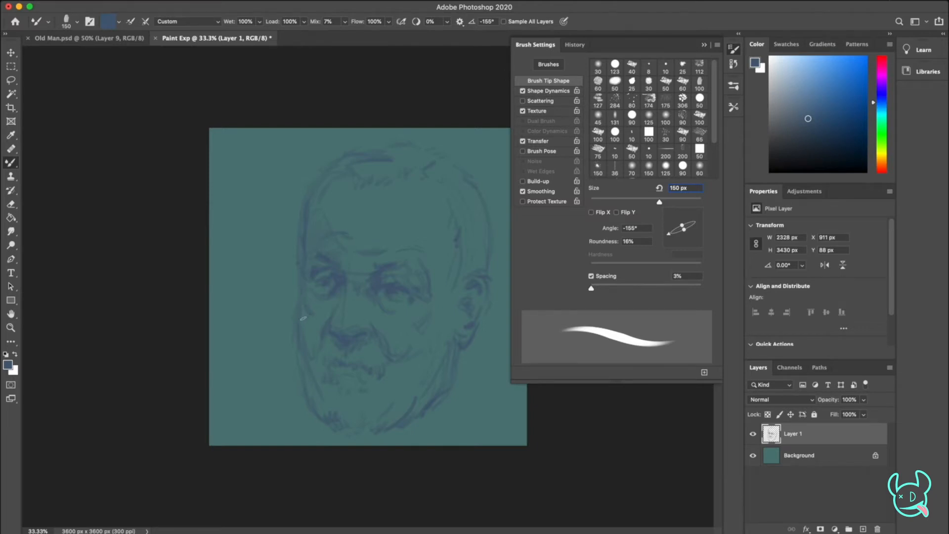
key(bracketright)
key(bracketright)
drag(682, 226, 694, 217)
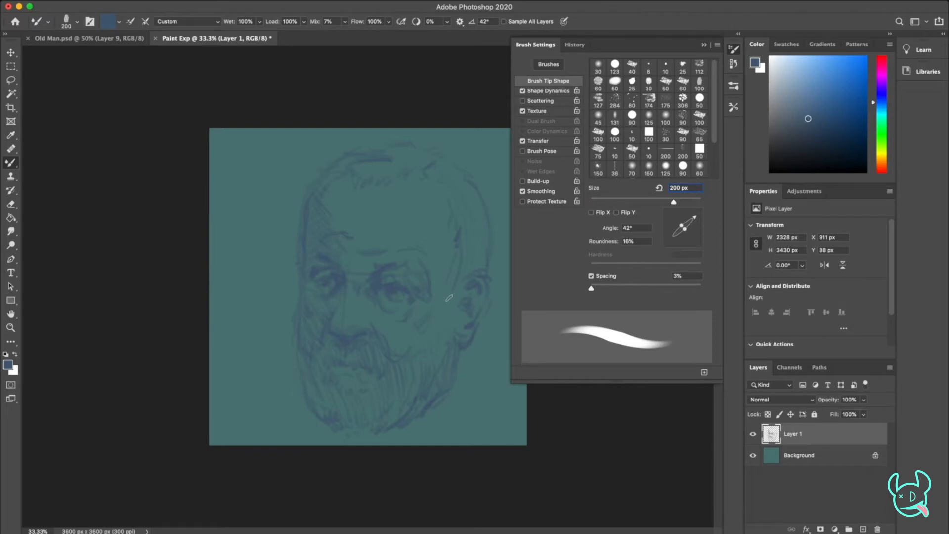
Shift the head sketch slightly up and to the right on the canvas, then return to the brush
key(v)
drag(381, 306, 394, 287)
key(b)
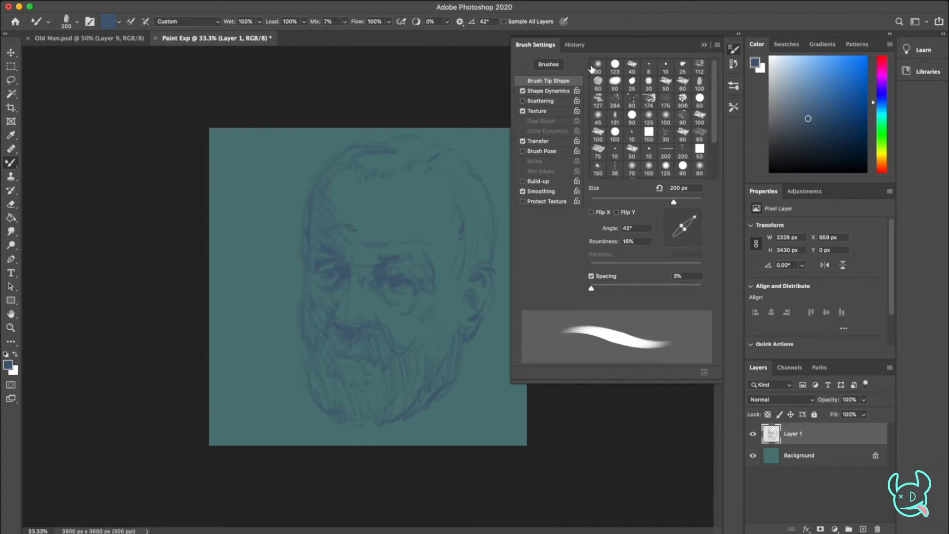
Detach the Brush Settings panel and park it directly beneath the colour picker
drag(535, 45, 730, 108)
drag(793, 115, 747, 106)
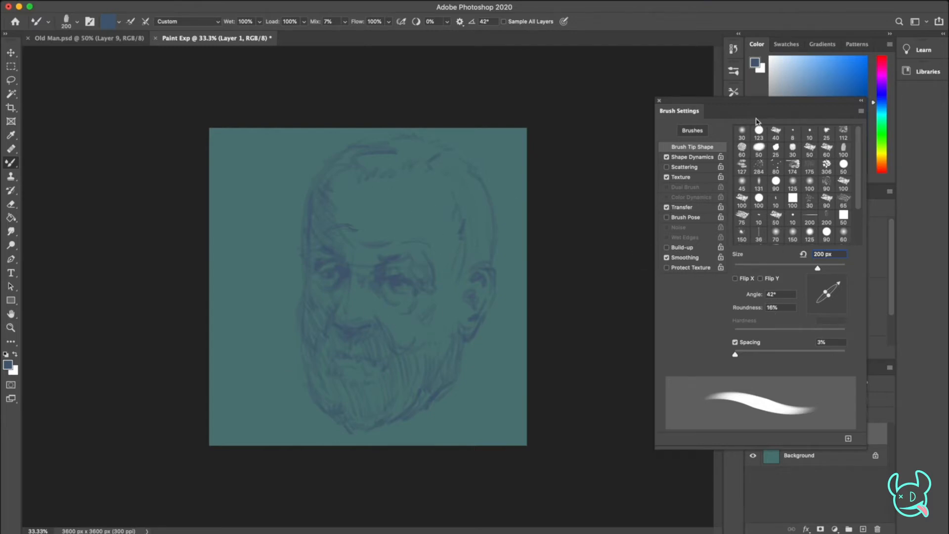
click(734, 71)
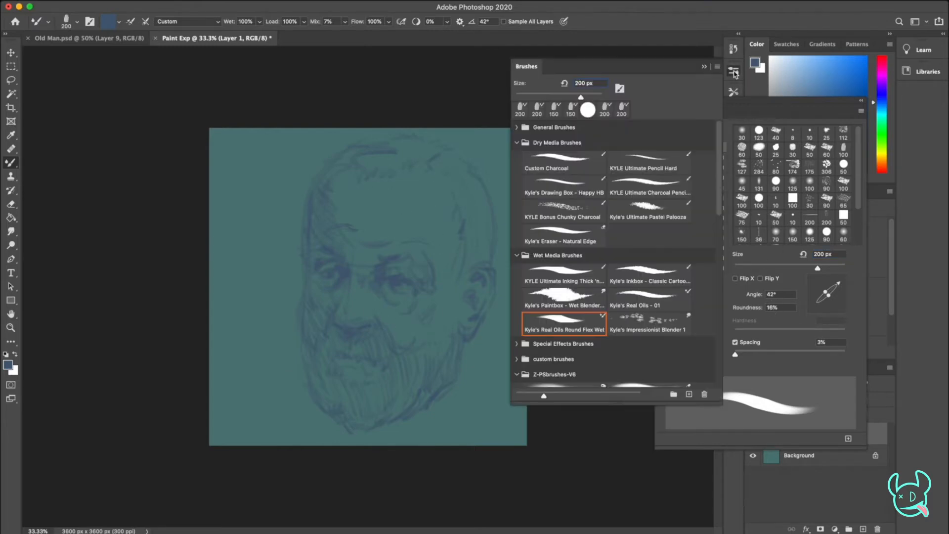
click(736, 72)
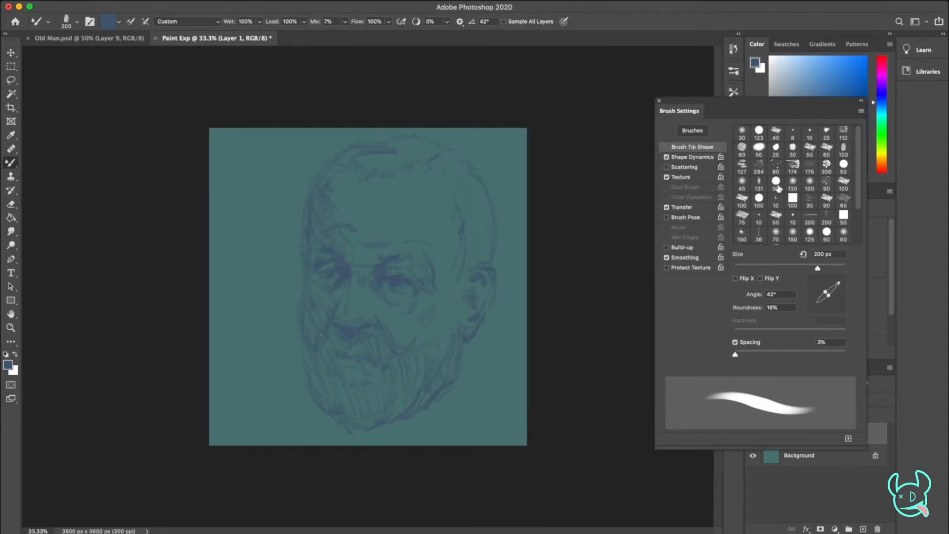
mouse_move(816, 105)
mouse_down()
mouse_move(809, 187)
mouse_move(716, 169)
mouse_move(685, 147)
mouse_move(875, 182)
mouse_move(771, 188)
mouse_move(847, 140)
mouse_move(864, 140)
mouse_move(884, 170)
mouse_up()
Pick a deep indigo and paint the darkest shadows in the inner eye corners, brows and near eyelids
click(880, 89)
click(840, 97)
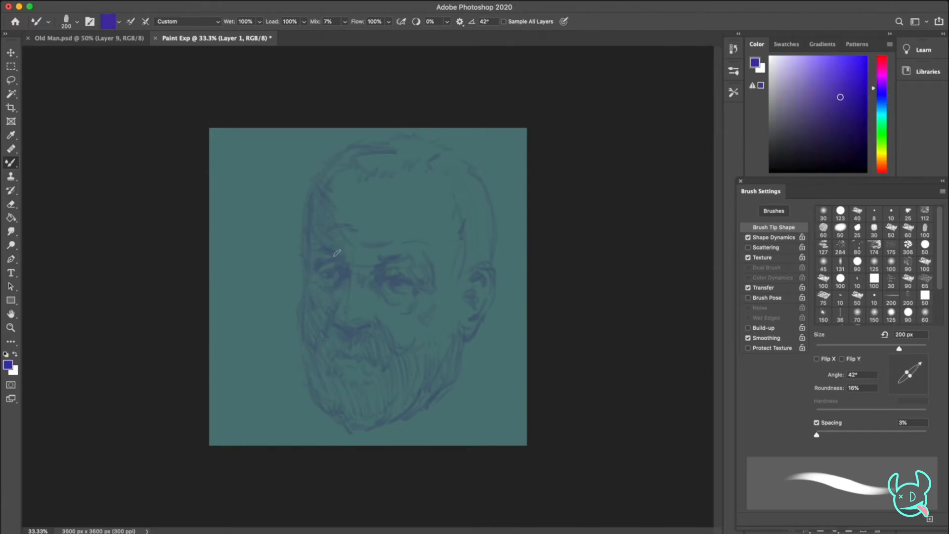
drag(821, 134, 847, 118)
mouse_move(347, 270)
mouse_down()
mouse_move(331, 250)
mouse_move(341, 264)
mouse_move(378, 272)
mouse_up()
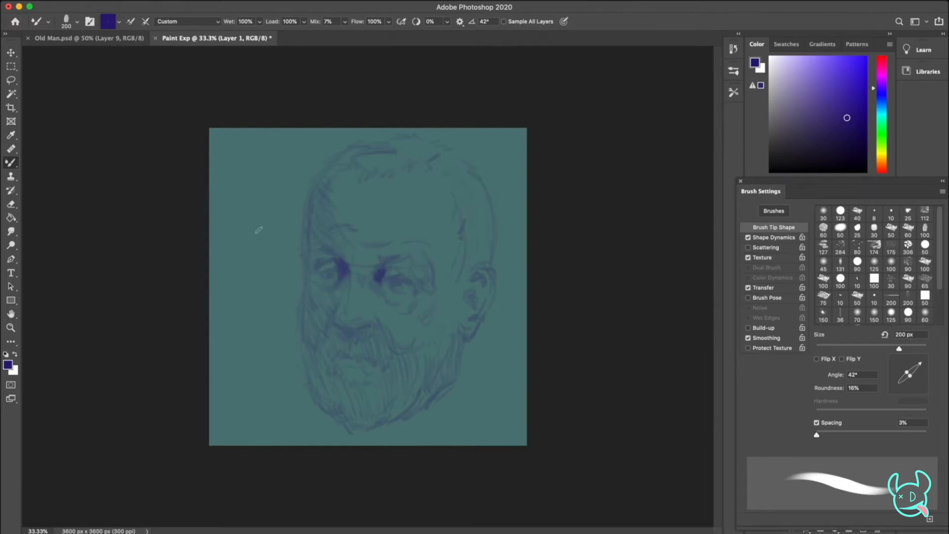
drag(342, 266, 341, 265)
drag(326, 251, 340, 261)
mouse_move(407, 259)
mouse_down()
mouse_move(399, 261)
mouse_move(409, 260)
mouse_up()
drag(326, 272, 332, 273)
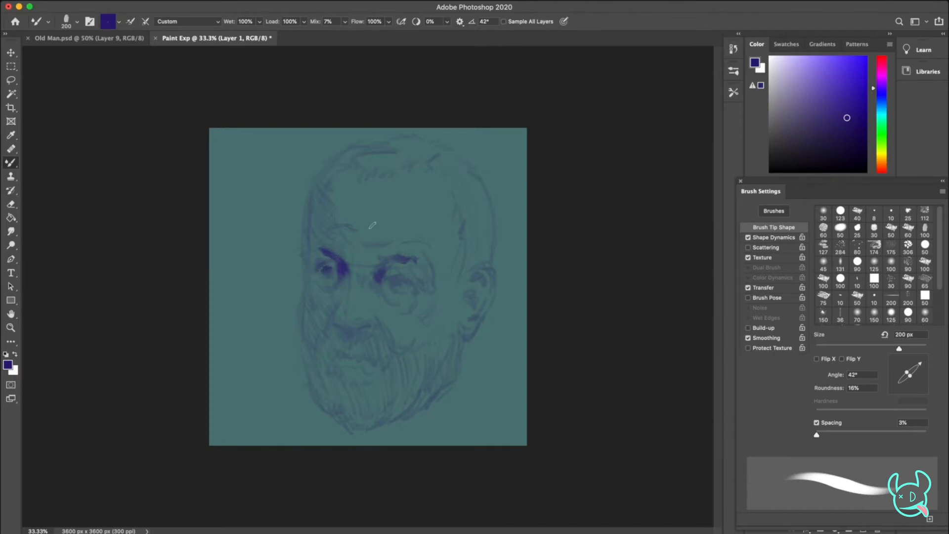
Set the brush tip angle to -26° and darken the irises and upper lids of both eyes
drag(920, 364, 922, 380)
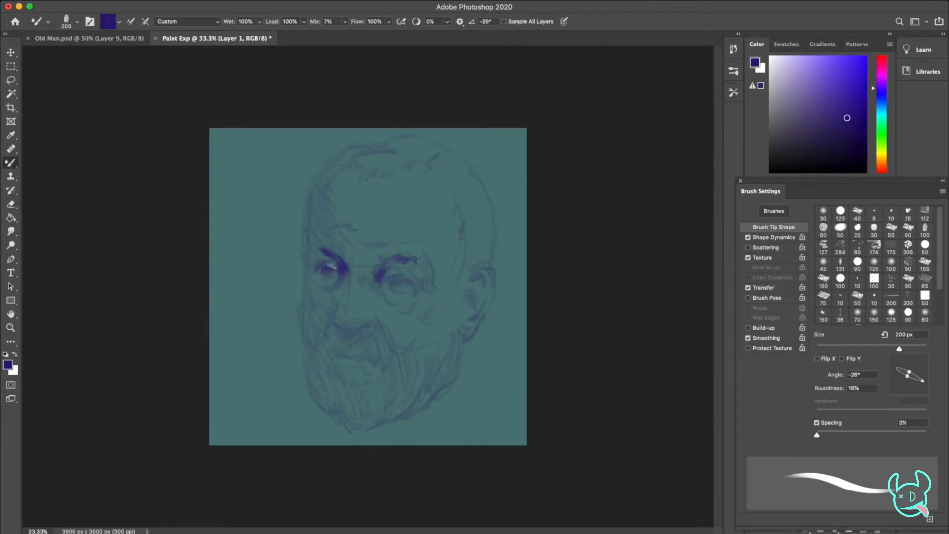
drag(323, 269, 319, 267)
drag(392, 278, 396, 282)
drag(393, 278, 387, 273)
Enlarge the brush to 300 px and paint dark indigo under the nose and along the mouth line
mouse_move(375, 330)
mouse_down()
mouse_move(332, 328)
mouse_move(355, 339)
mouse_up()
key(bracketright)
key(bracketright)
mouse_move(356, 335)
mouse_down()
mouse_move(344, 339)
mouse_move(373, 326)
mouse_up()
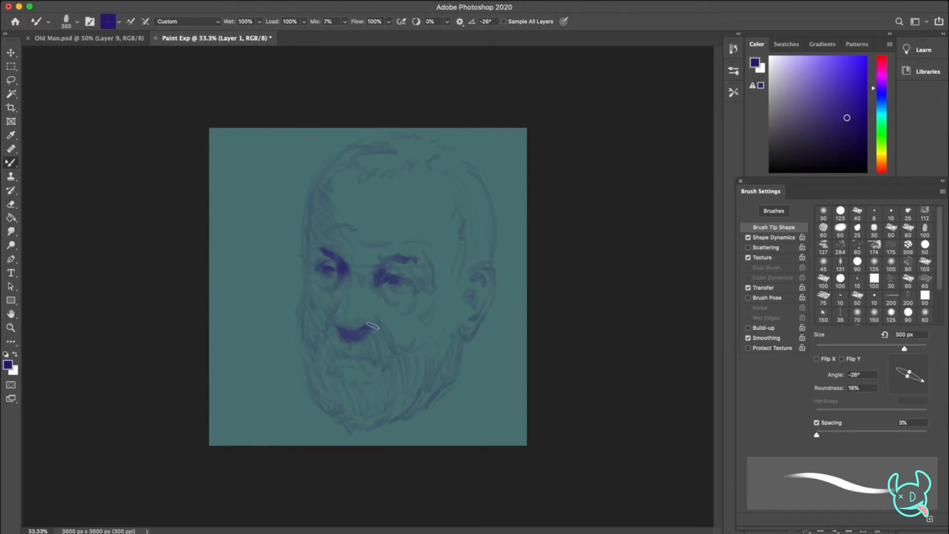
mouse_move(328, 370)
mouse_down()
mouse_move(329, 360)
mouse_move(374, 353)
mouse_move(357, 363)
mouse_up()
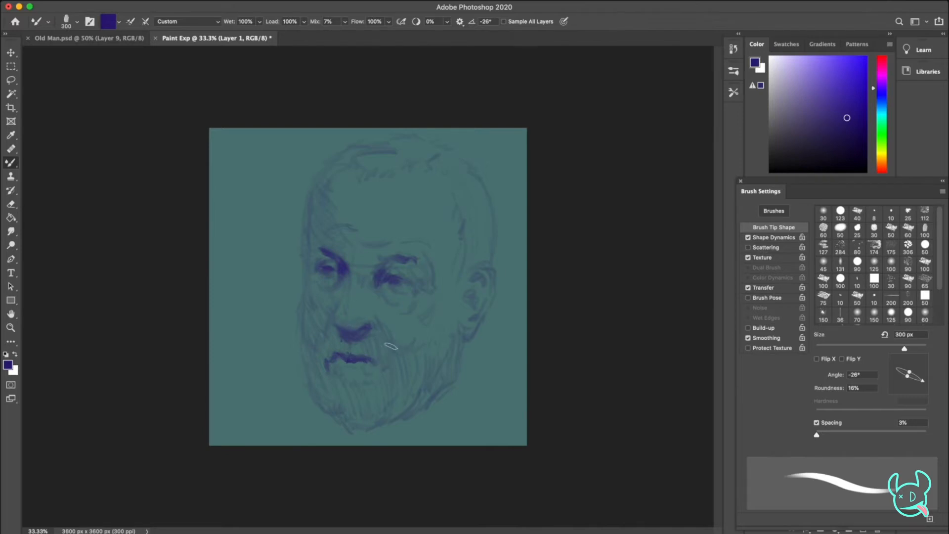
Reduce the brush to 200 px and fill in the dark hollows inside the ear
key(bracketleft)
key(bracketleft)
drag(477, 277, 479, 278)
drag(470, 294, 474, 297)
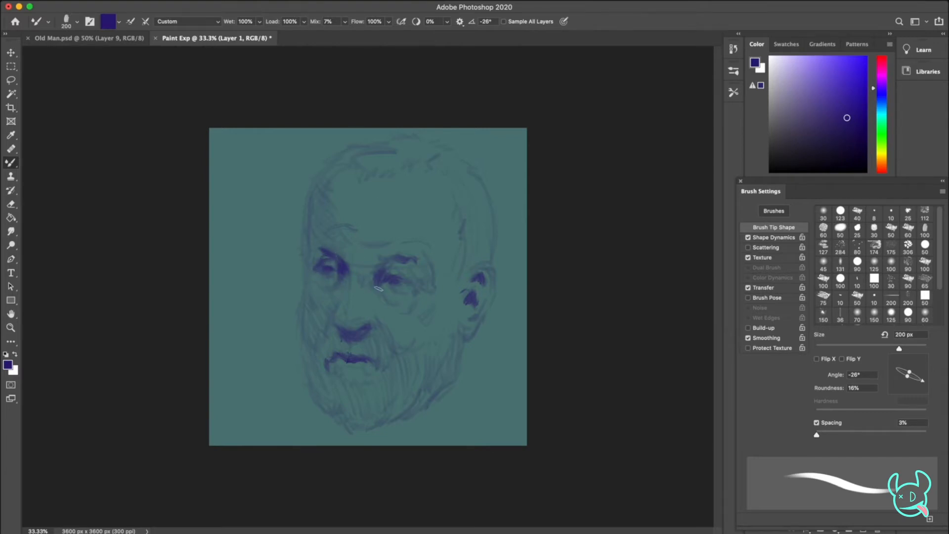
Switch to lighter indigo tones and add shadow accents along the lower eyelids
drag(393, 292, 386, 287)
click(836, 98)
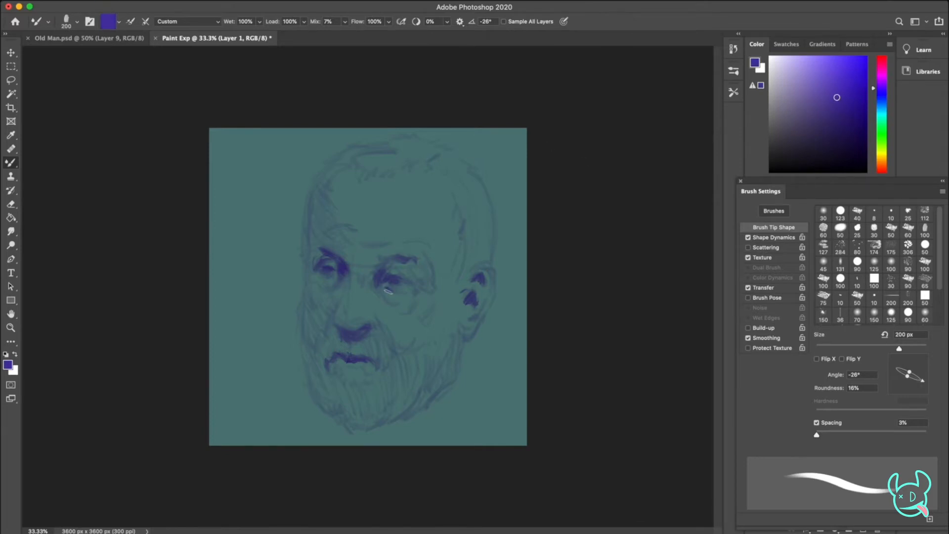
click(833, 85)
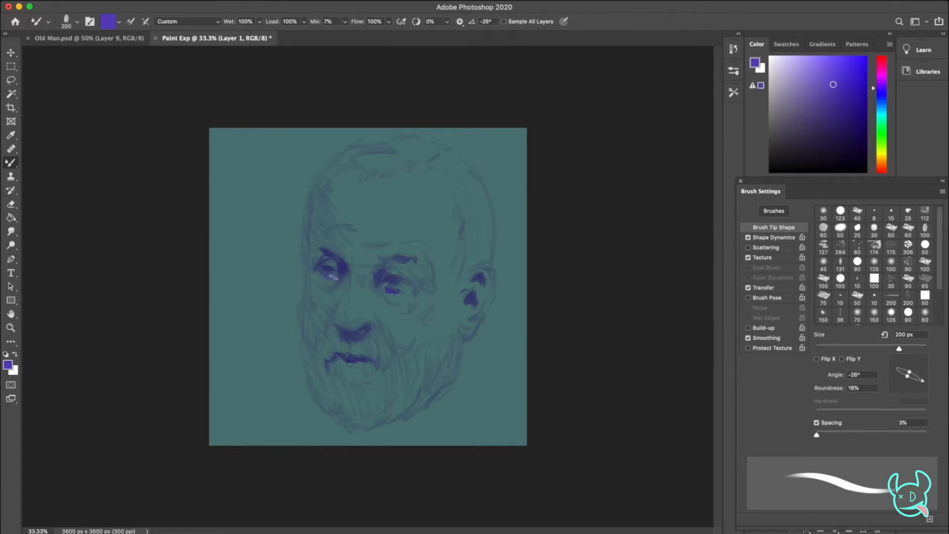
click(837, 97)
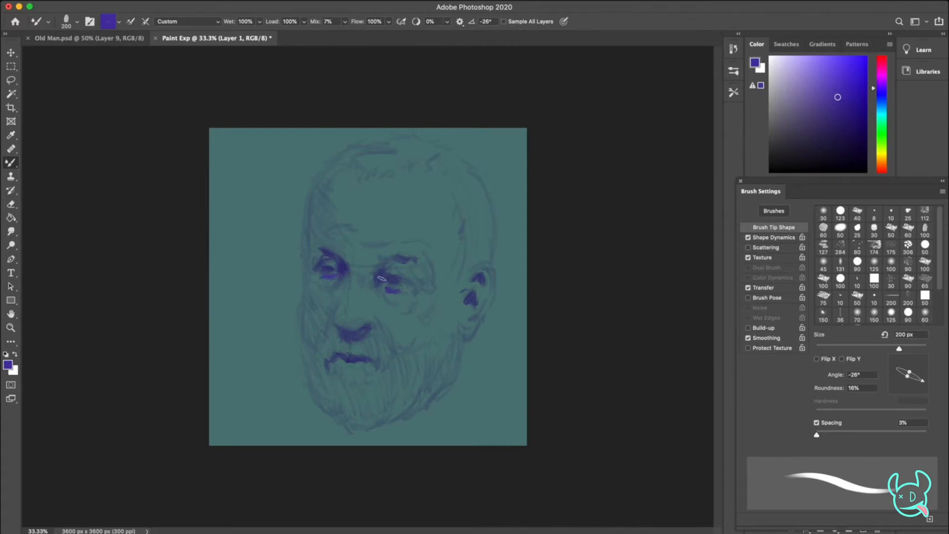
Broaden the shadows around the right-hand eye socket with larger strokes, finishing at a 300 px brush size
key(bracketright)
key(bracketright)
key(bracketright)
drag(375, 289, 390, 303)
key(bracketleft)
drag(407, 270, 427, 281)
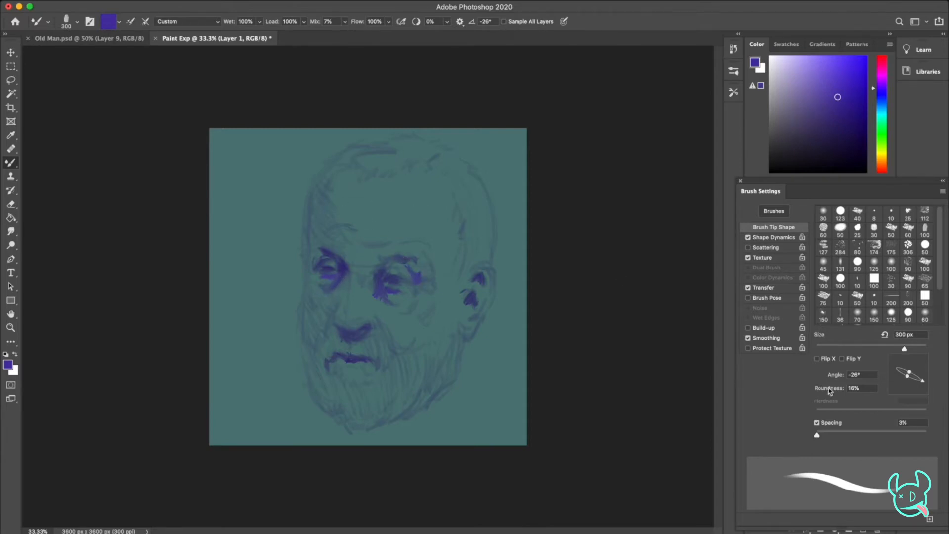
Load the bristly mixer brush preset and shape its tip to a 47° angle, 31% roundness and 80 px
click(733, 90)
click(655, 296)
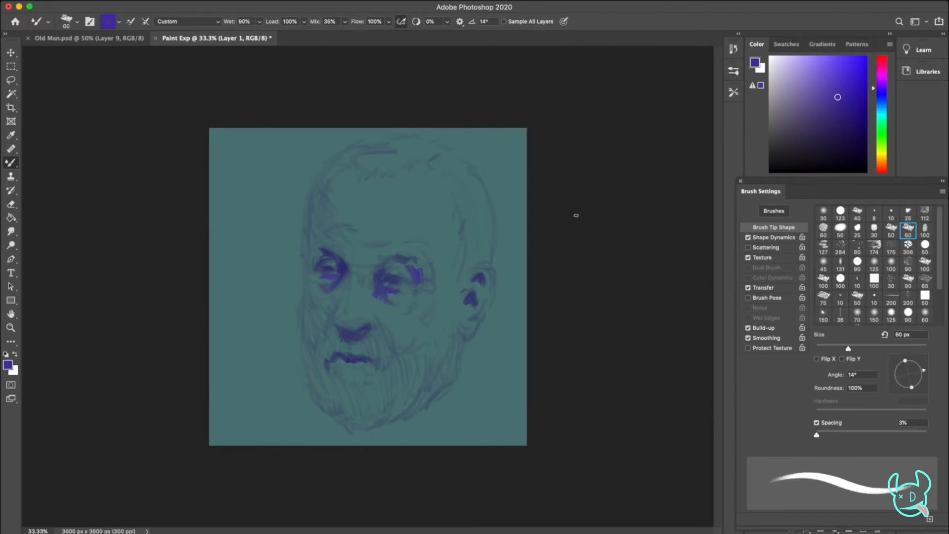
drag(913, 367, 913, 360)
key(bracketright)
key(bracketright)
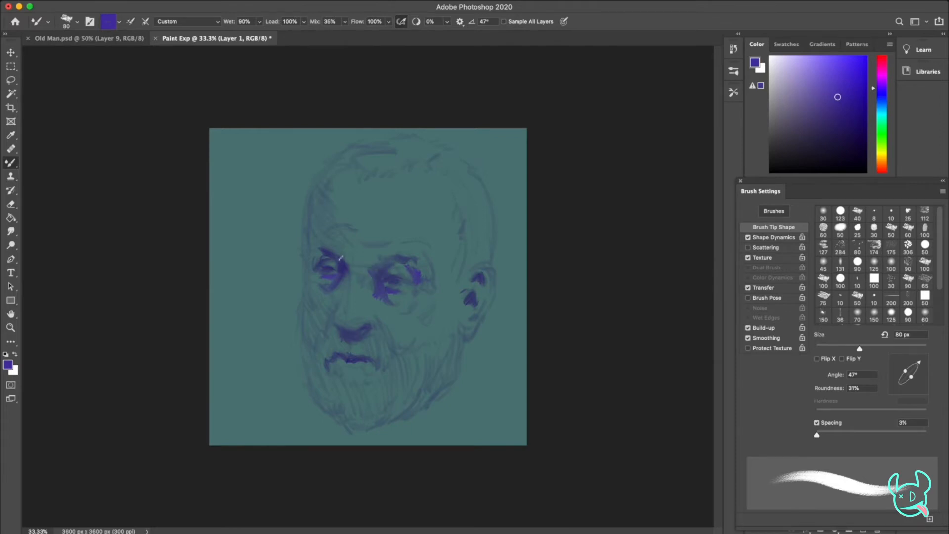
Enlarge the brush to 100 px and deepen the brows and the folds beside the nose
key(bracketright)
key(bracketright)
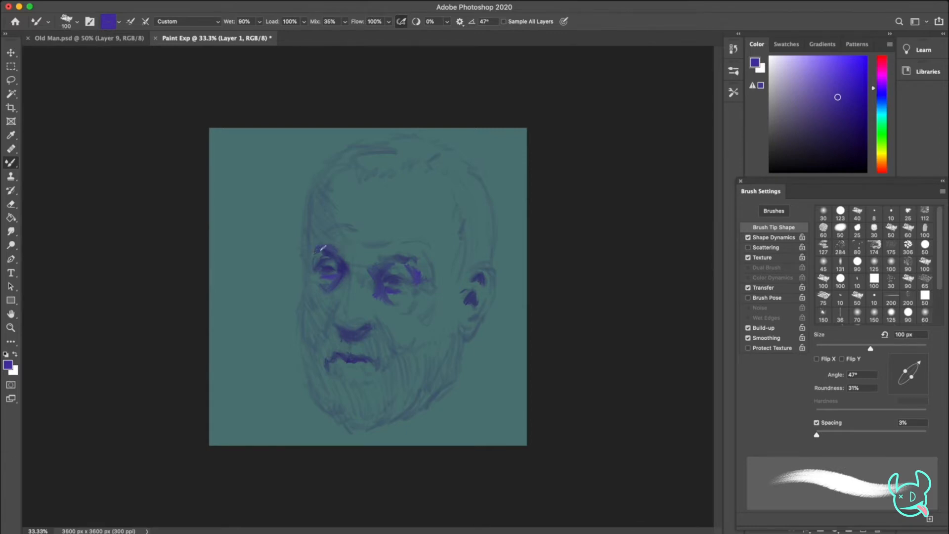
drag(406, 255, 418, 268)
drag(379, 321, 382, 321)
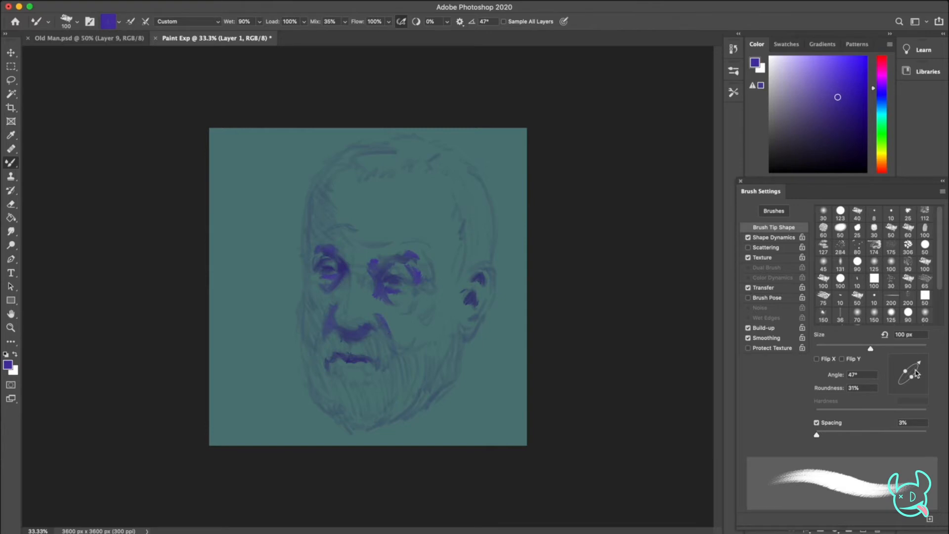
Set the brush tip angle to 136° and repaint the shadows around the mouth corner after undoing the first strokes
drag(915, 367, 899, 365)
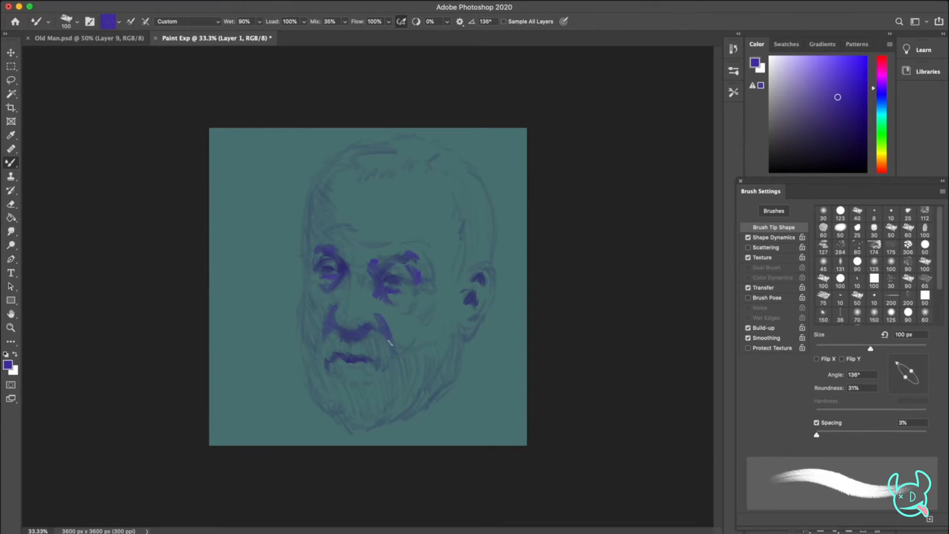
drag(323, 377, 324, 358)
key(super+z)
key(super+z)
drag(324, 364, 341, 357)
Set the brush tip angle to 89° and darken the jawline, the earlobe and the area below the mouth
right_click(295, 203)
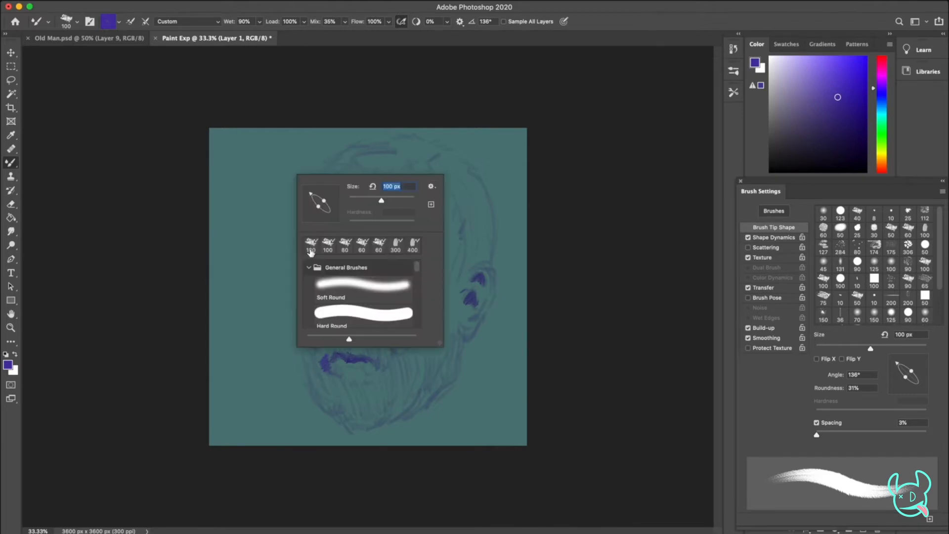
click(599, 179)
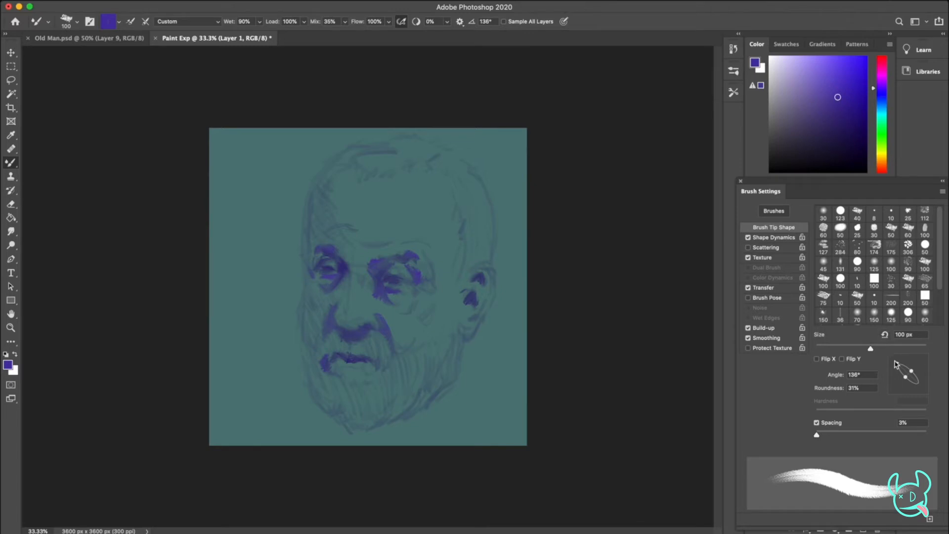
click(855, 310)
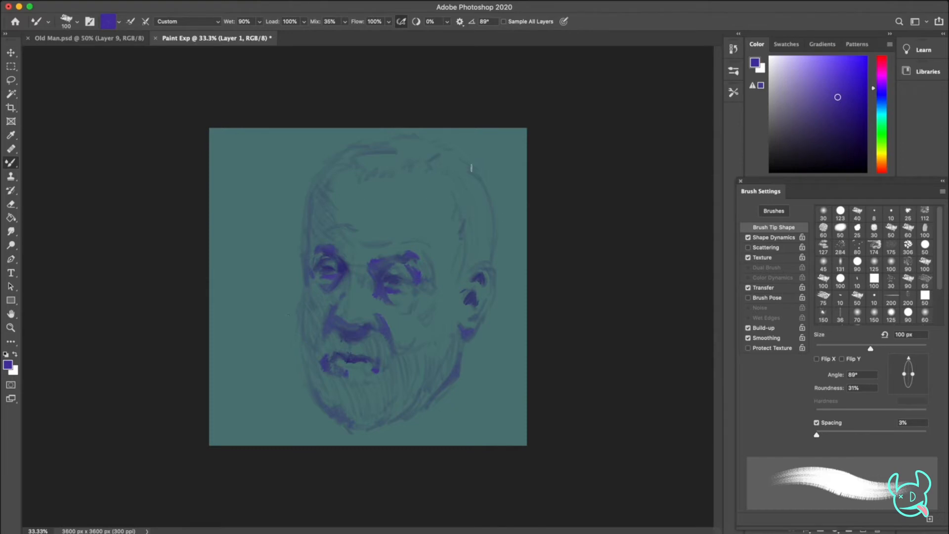
Pick a muted teal and paint midtones around the eyes and nose, then the cheek and chin at 150 px
drag(883, 105, 824, 115)
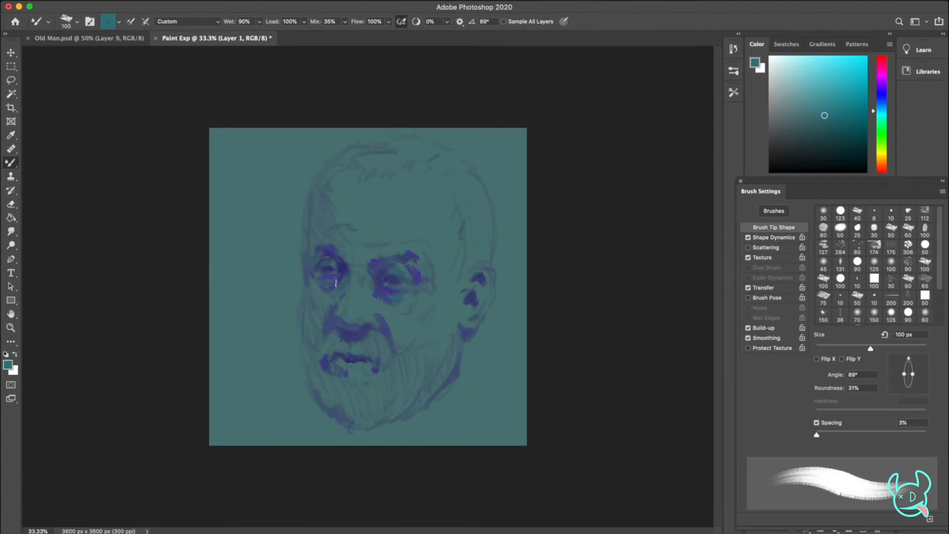
drag(416, 264, 422, 266)
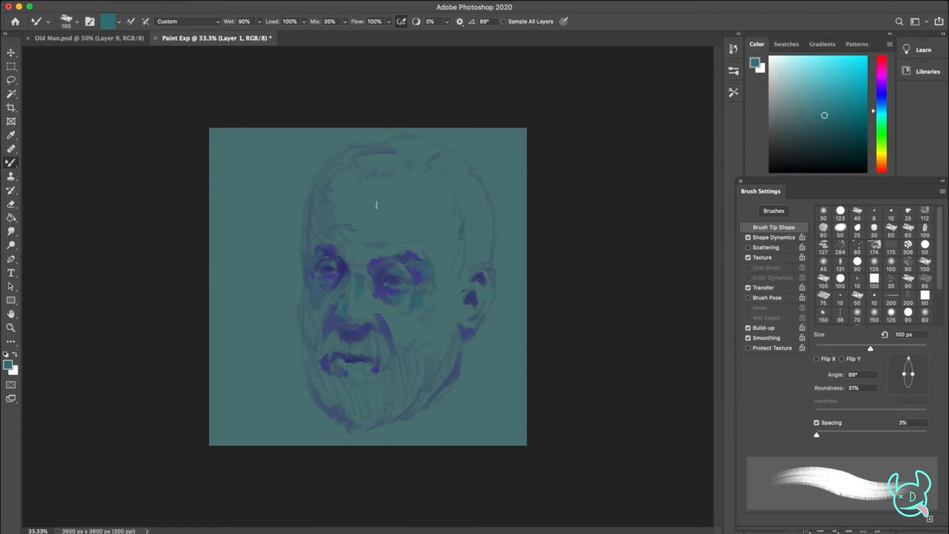
click(873, 313)
mouse_move(425, 319)
mouse_down()
mouse_move(434, 307)
mouse_move(416, 321)
mouse_move(439, 316)
mouse_move(446, 291)
mouse_up()
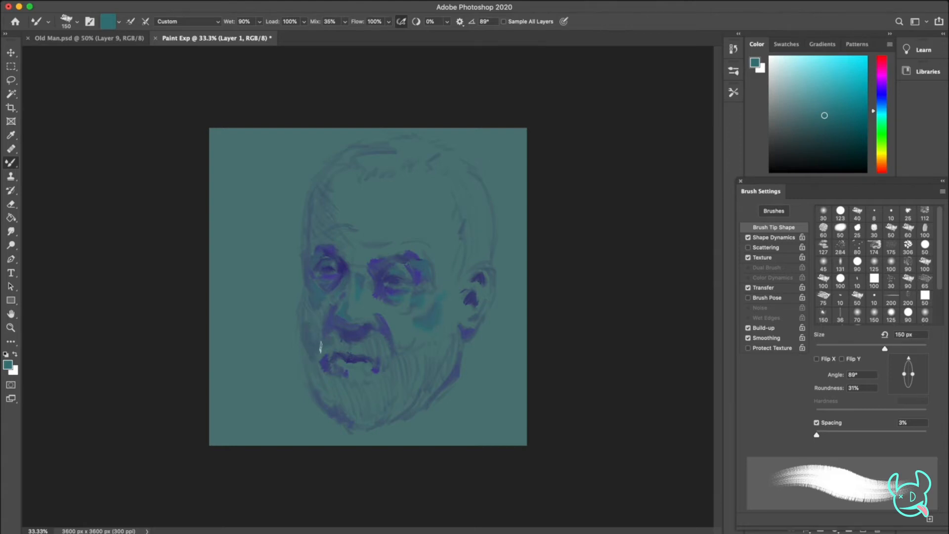
mouse_move(352, 383)
mouse_down()
mouse_move(358, 375)
mouse_move(347, 387)
mouse_move(356, 395)
mouse_up()
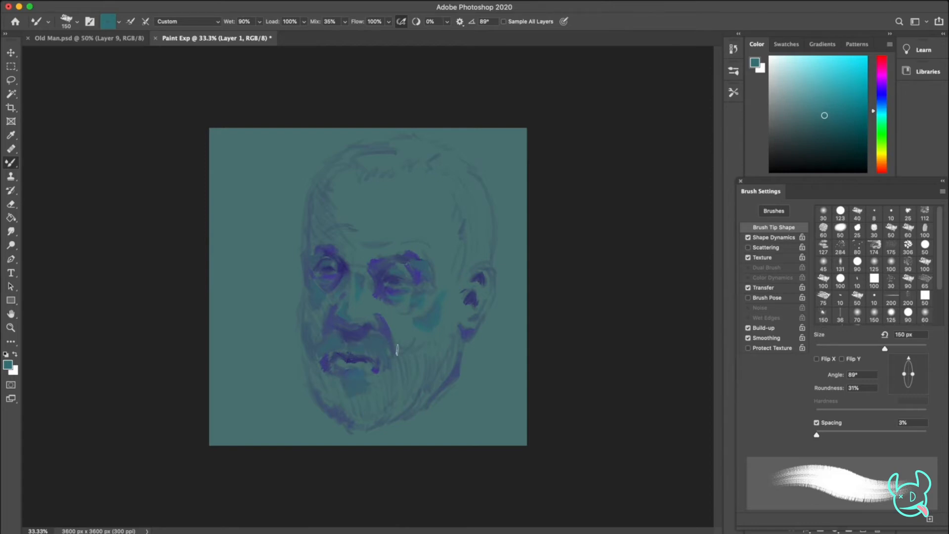
Set the brush tip angle to 126° and fill the beard, the jaw and the hair above the ear with muted teal
drag(909, 359, 899, 361)
mouse_move(341, 374)
mouse_down()
mouse_move(388, 373)
mouse_move(377, 389)
mouse_move(395, 396)
mouse_move(421, 371)
mouse_move(414, 396)
mouse_move(453, 362)
mouse_move(420, 396)
mouse_up()
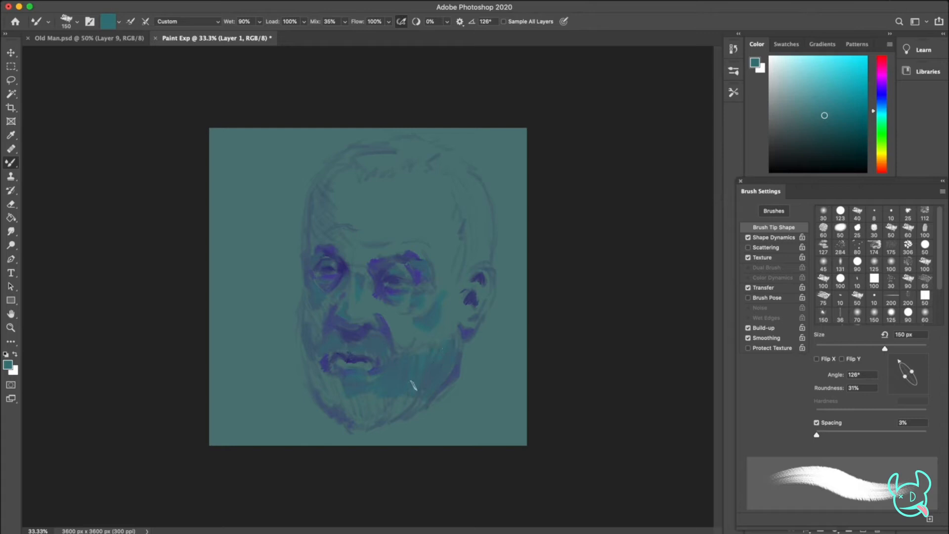
mouse_move(321, 362)
mouse_down()
mouse_move(342, 399)
mouse_move(374, 394)
mouse_move(332, 405)
mouse_move(401, 395)
mouse_move(403, 422)
mouse_move(416, 411)
mouse_move(398, 399)
mouse_move(371, 424)
mouse_move(408, 417)
mouse_move(406, 384)
mouse_up()
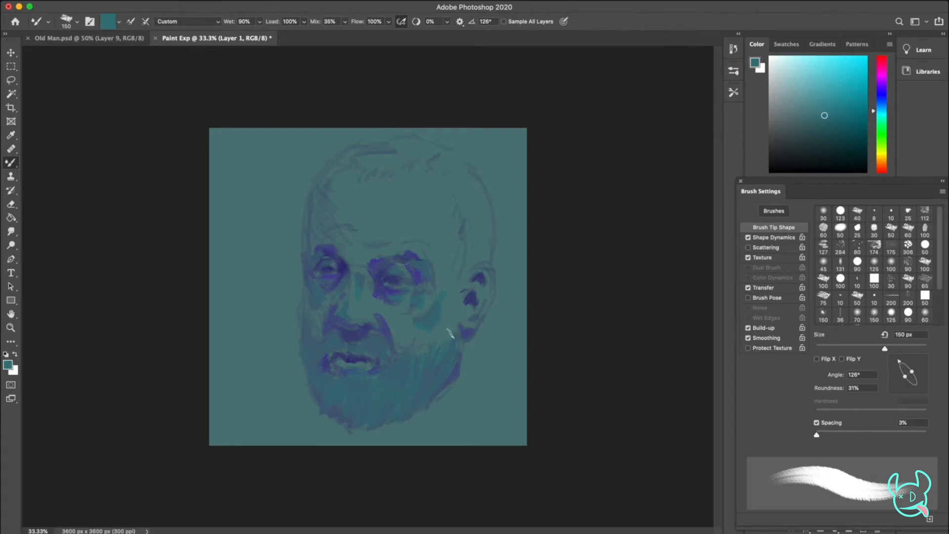
mouse_move(469, 231)
mouse_down()
mouse_move(493, 232)
mouse_move(479, 256)
mouse_move(487, 263)
mouse_move(495, 238)
mouse_move(492, 263)
mouse_move(491, 245)
mouse_move(464, 268)
mouse_up()
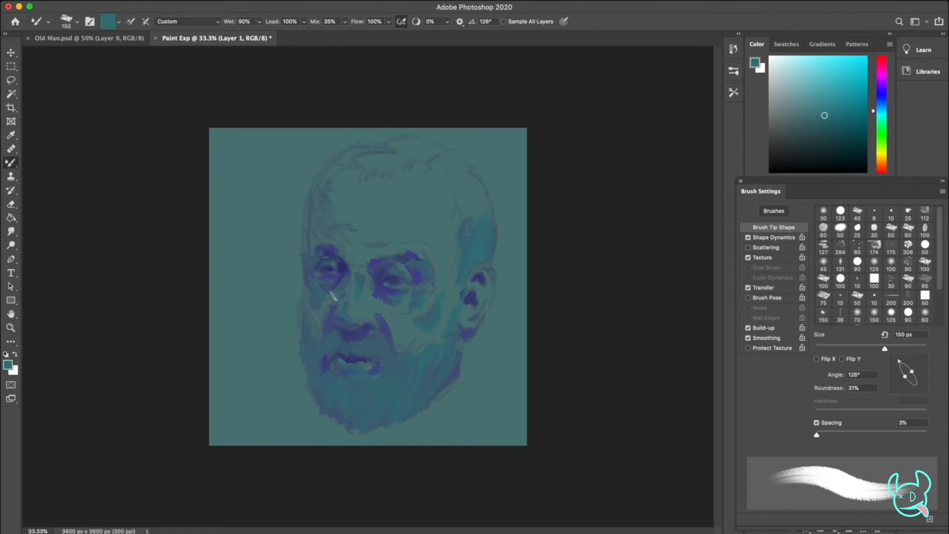
Pick pink and crimson tones and paint the flesh of both cheeks below the eyes
click(882, 67)
click(823, 94)
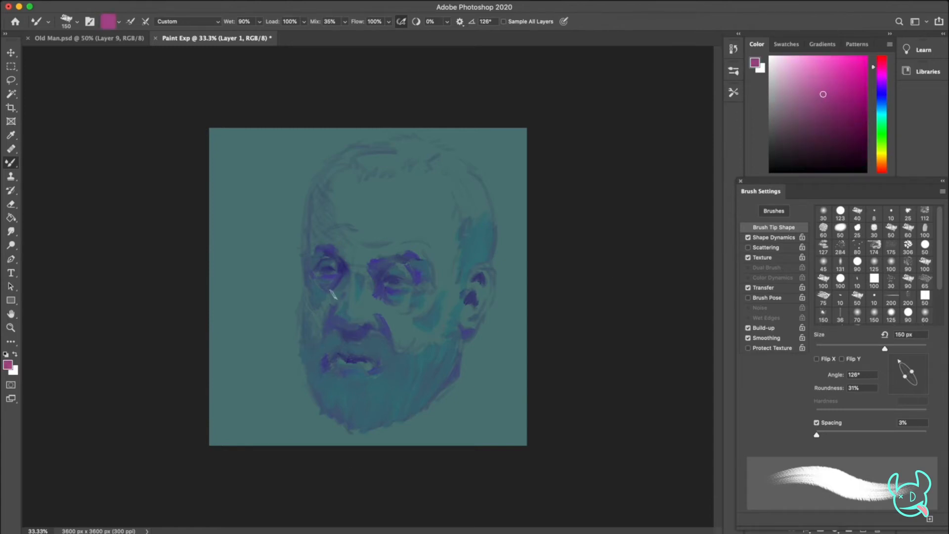
click(883, 60)
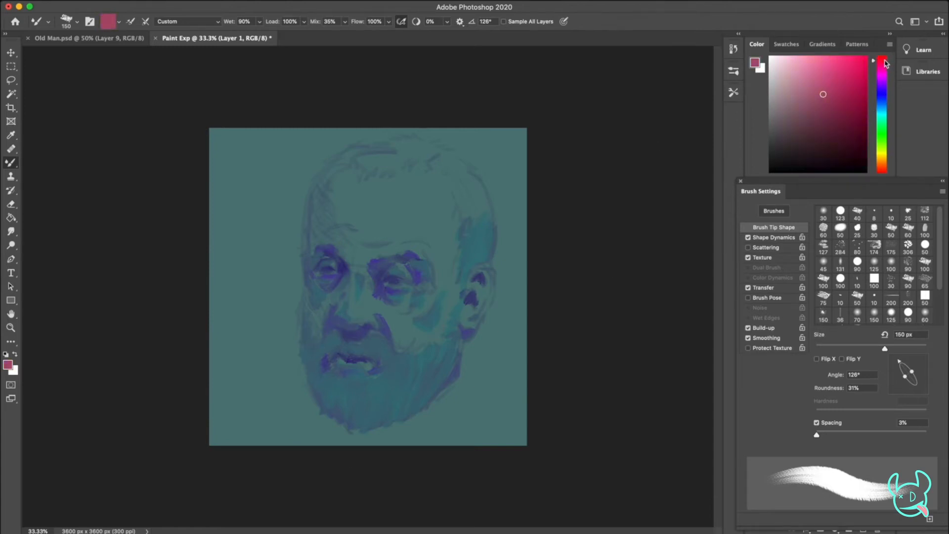
click(816, 69)
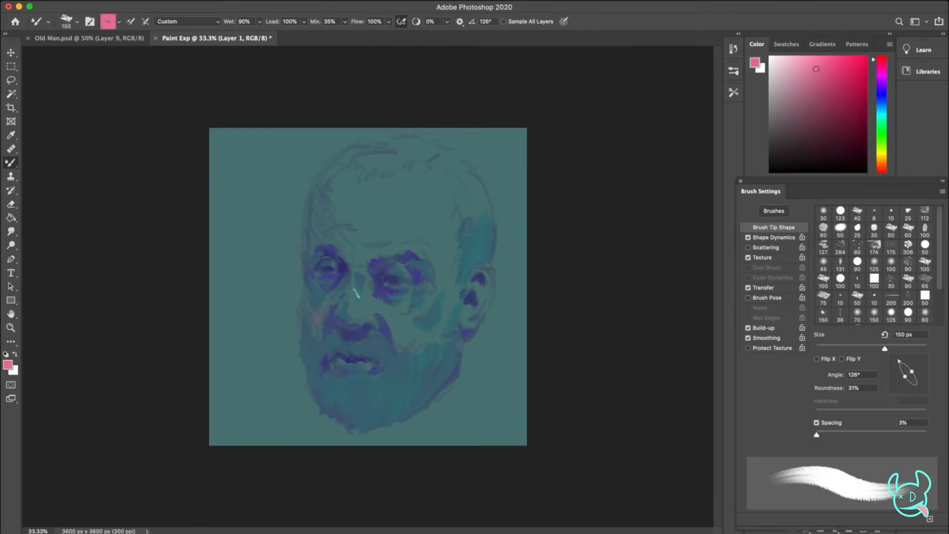
click(841, 94)
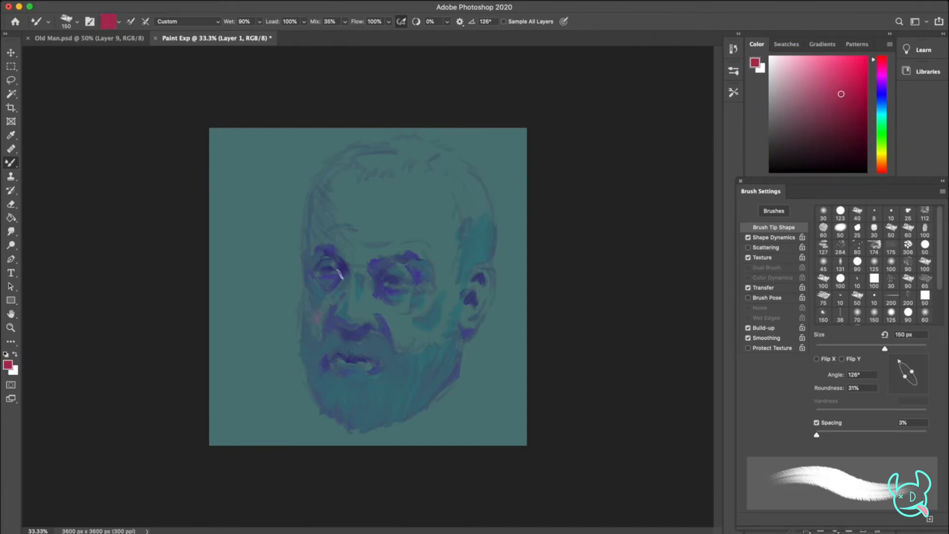
mouse_move(307, 308)
mouse_down()
mouse_move(315, 328)
mouse_move(326, 298)
mouse_move(304, 315)
mouse_move(306, 294)
mouse_move(324, 336)
mouse_move(338, 298)
mouse_move(325, 323)
mouse_move(320, 301)
mouse_up()
drag(383, 313, 404, 347)
drag(811, 110, 814, 102)
drag(409, 337, 437, 334)
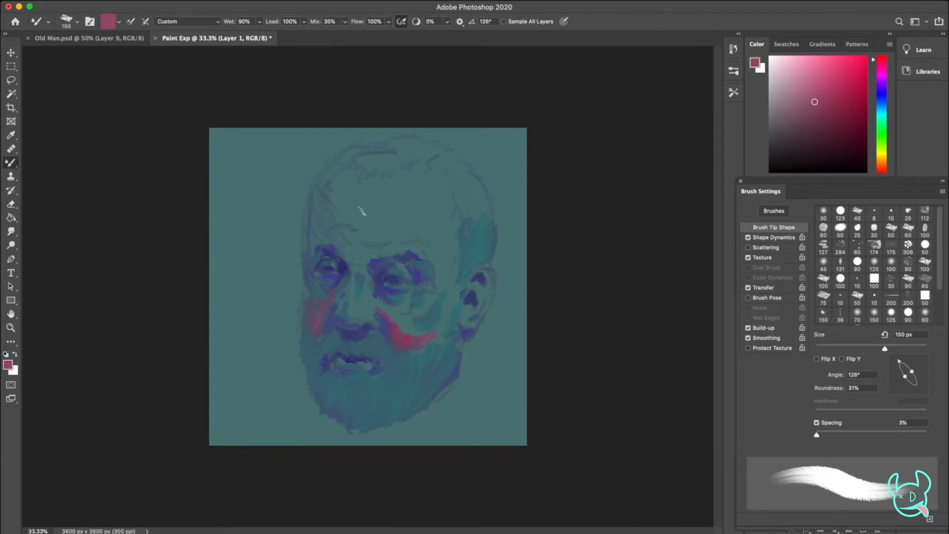
Paint the side of the nose, the ear's upper rim and the earlobe with muted crimson
drag(367, 287, 363, 313)
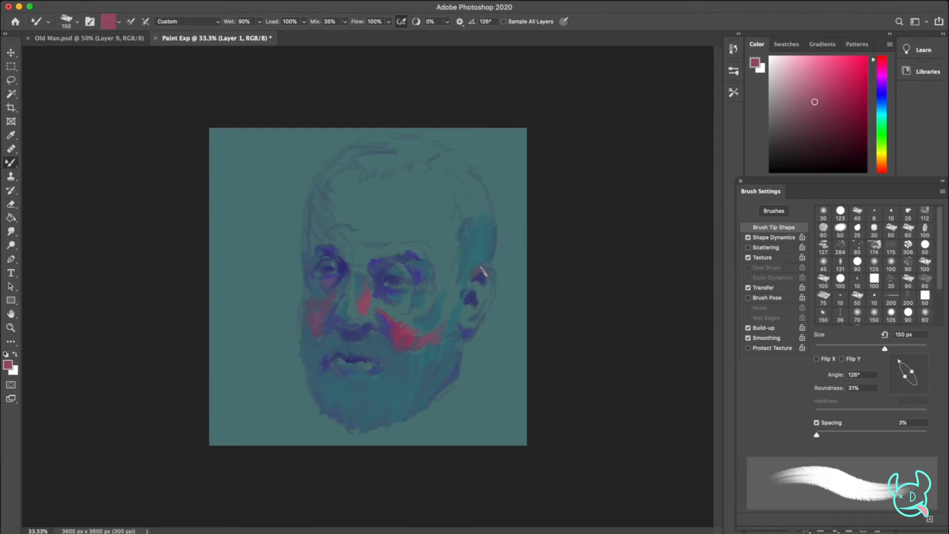
drag(489, 270, 489, 276)
drag(476, 324, 465, 316)
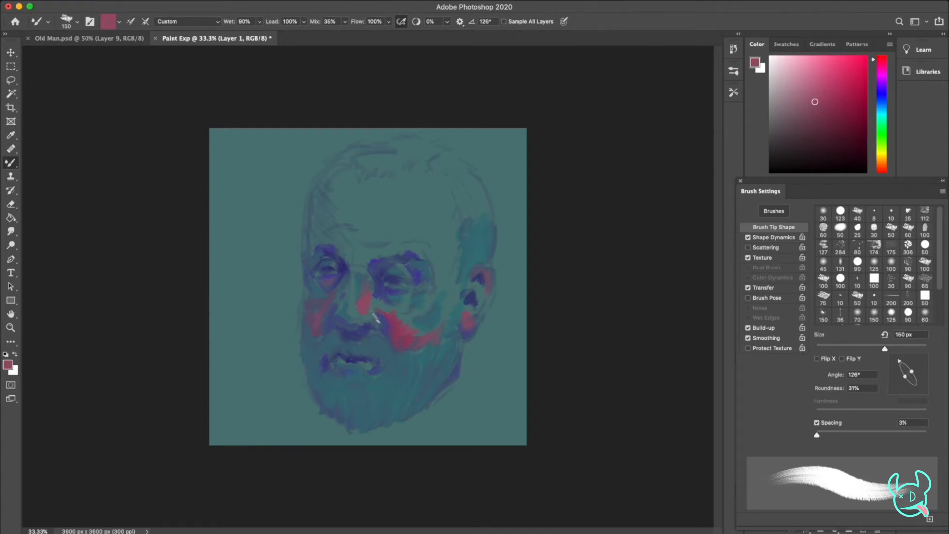
drag(373, 319, 362, 312)
Add light orange to the eyelid, coral orange across the cheek below the eye, and deeper red-orange to the nose
drag(873, 167, 874, 163)
click(832, 70)
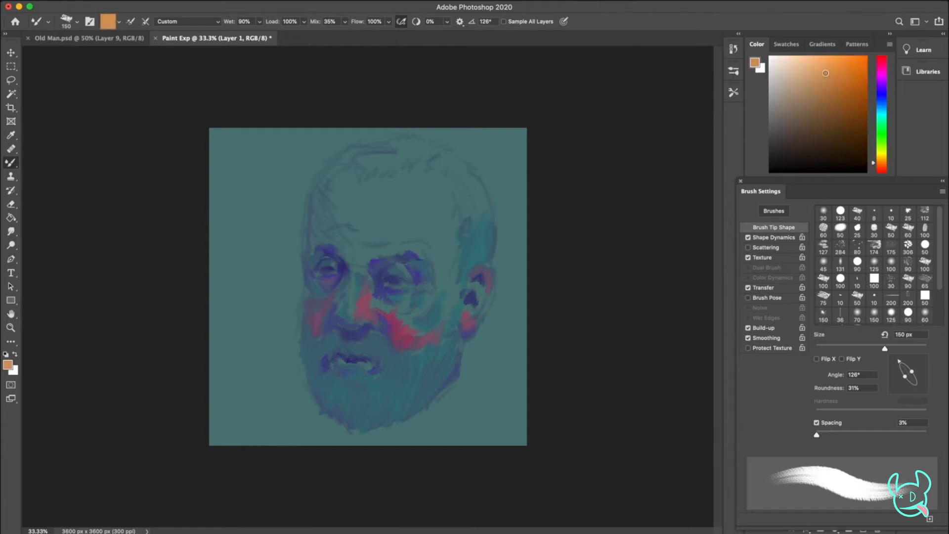
drag(396, 268, 402, 270)
click(883, 168)
click(833, 63)
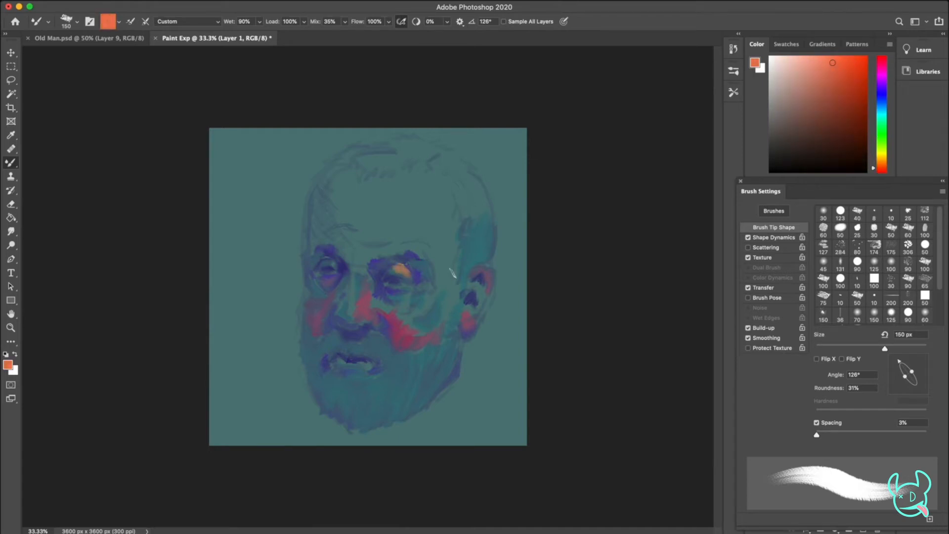
drag(373, 299, 406, 320)
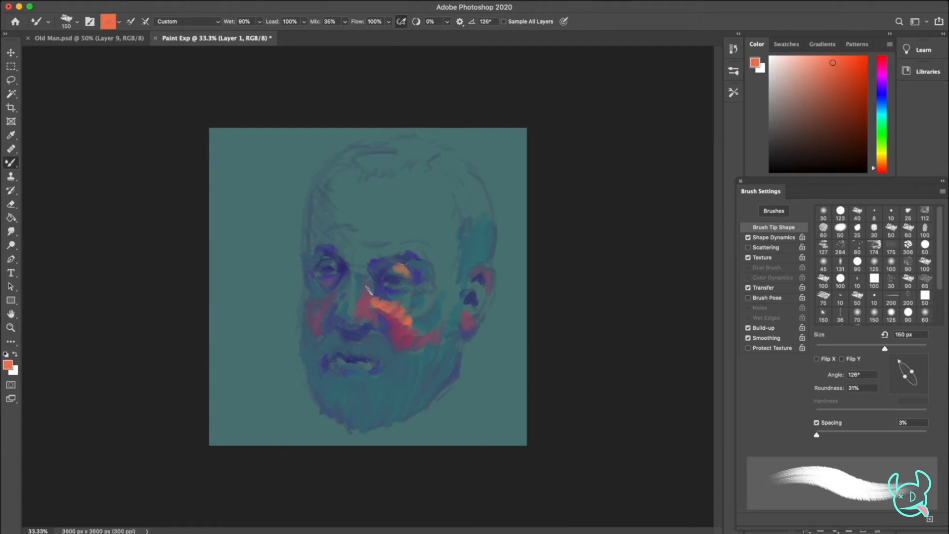
click(840, 88)
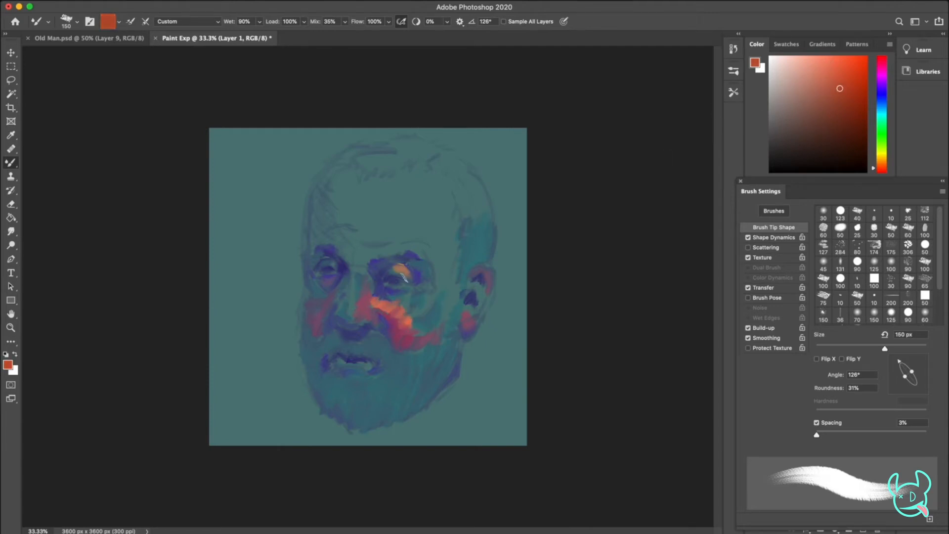
mouse_move(346, 293)
mouse_down()
mouse_move(356, 322)
mouse_move(351, 287)
mouse_up()
Enlarge the brush to 200 px and block in the forehead, the cheek and the ear with burnt orange
click(834, 78)
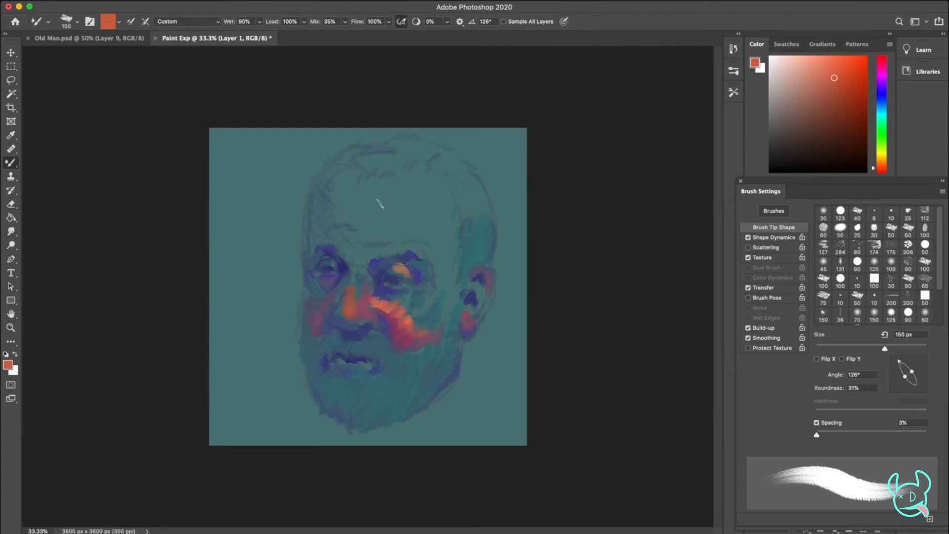
key(bracketright)
key(bracketright)
drag(360, 256, 392, 248)
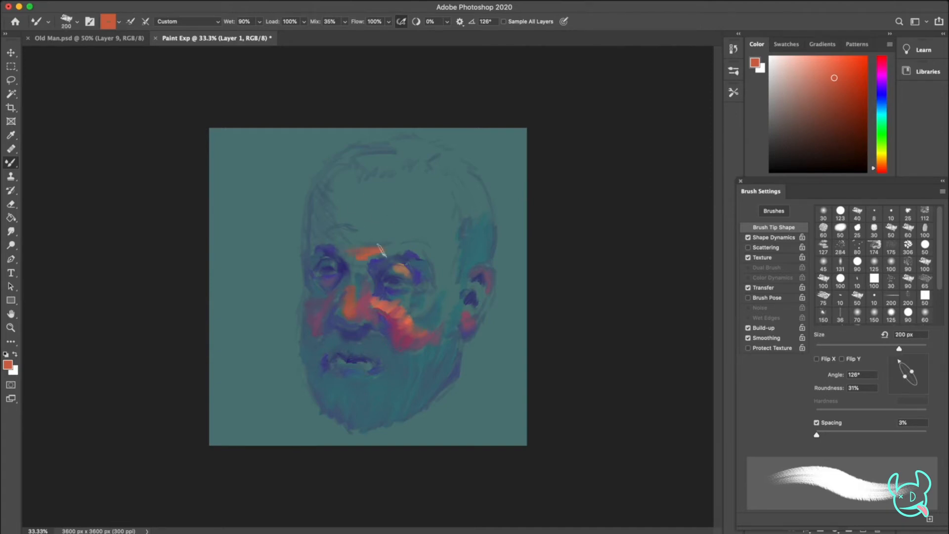
click(836, 93)
drag(835, 93, 833, 92)
mouse_move(349, 243)
mouse_down()
mouse_move(418, 247)
mouse_move(450, 266)
mouse_move(438, 240)
mouse_move(412, 254)
mouse_move(404, 251)
mouse_move(414, 233)
mouse_move(355, 239)
mouse_move(370, 220)
mouse_move(379, 226)
mouse_move(366, 212)
mouse_move(411, 183)
mouse_up()
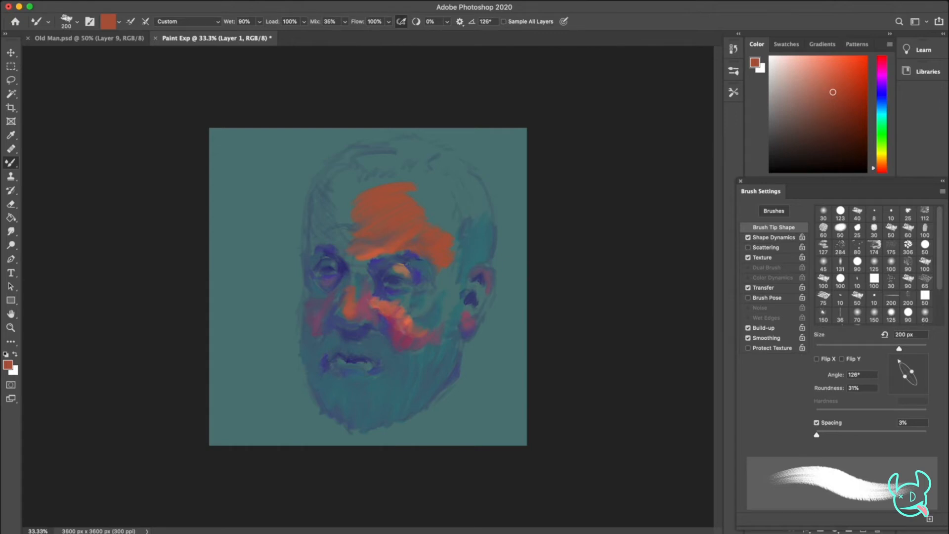
drag(443, 286, 401, 314)
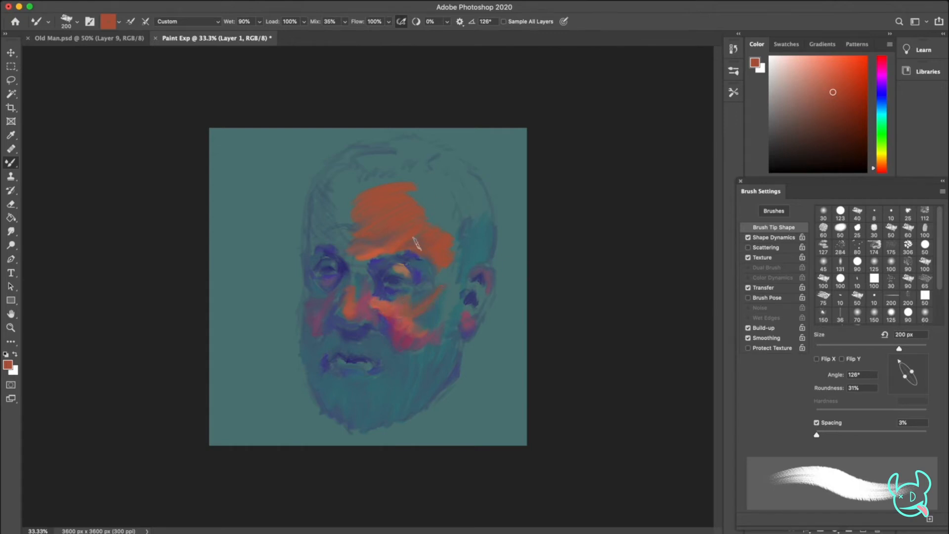
mouse_move(420, 328)
mouse_down()
mouse_move(484, 292)
mouse_move(490, 307)
mouse_move(474, 322)
mouse_up()
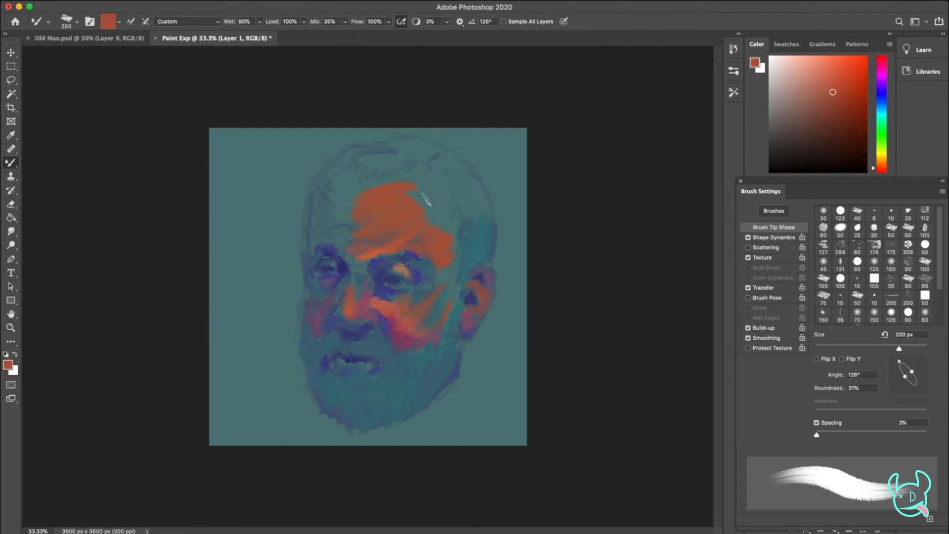
Extend the upper forehead with a lighter orange and paint darker orange around the brows and beside the eye
click(828, 78)
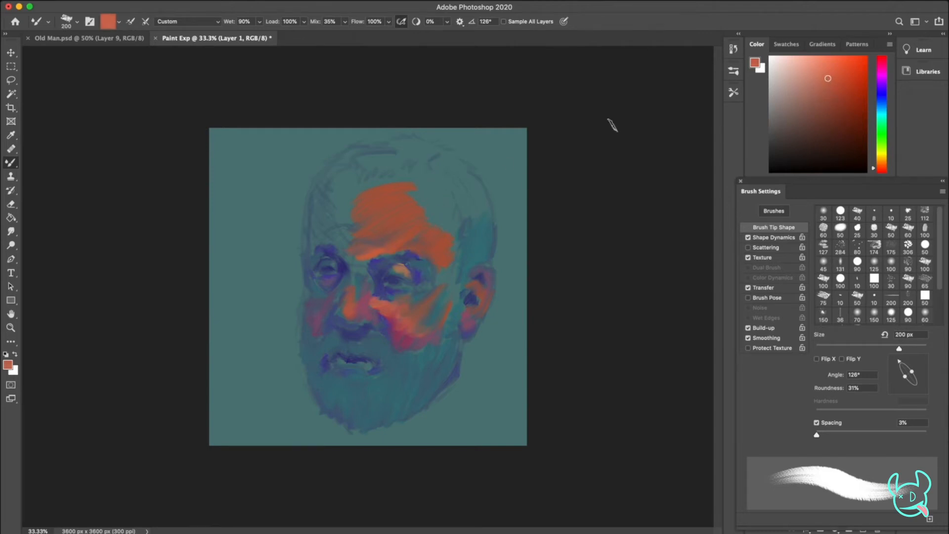
mouse_move(399, 205)
mouse_down()
mouse_move(440, 209)
mouse_move(427, 238)
mouse_up()
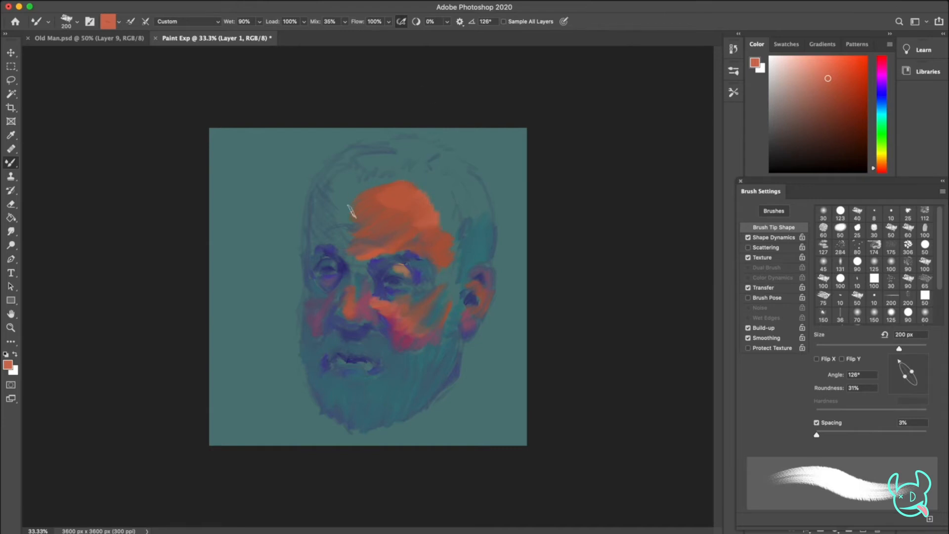
mouse_move(348, 218)
mouse_down()
mouse_move(351, 182)
mouse_move(366, 193)
mouse_up()
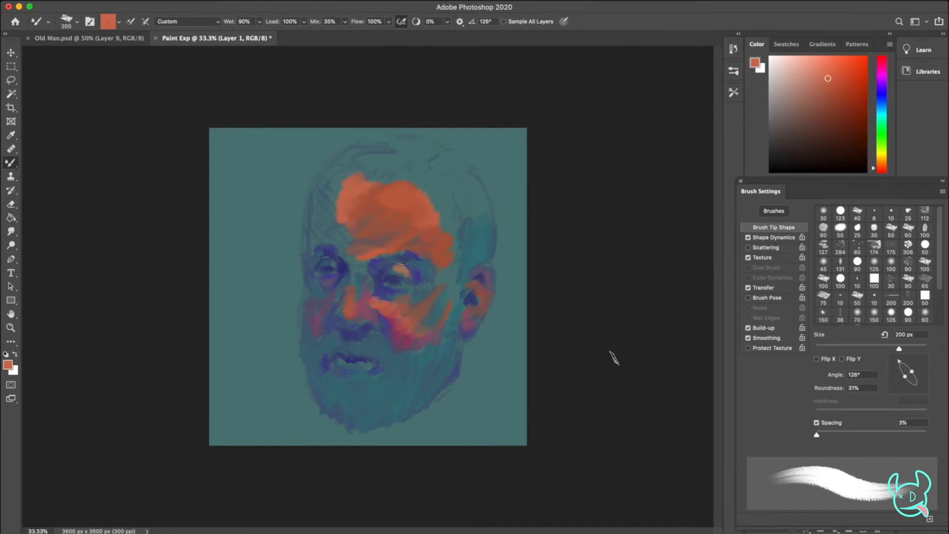
click(836, 92)
drag(338, 245, 326, 241)
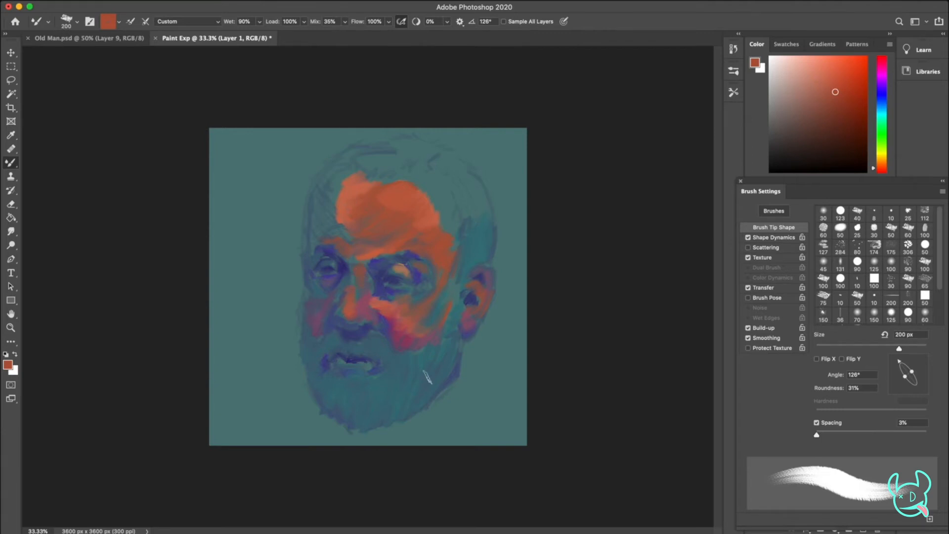
Reduce the brush to 150 px, touch the lower lip with orange and pick a deep magenta
key(bracketleft)
key(bracketleft)
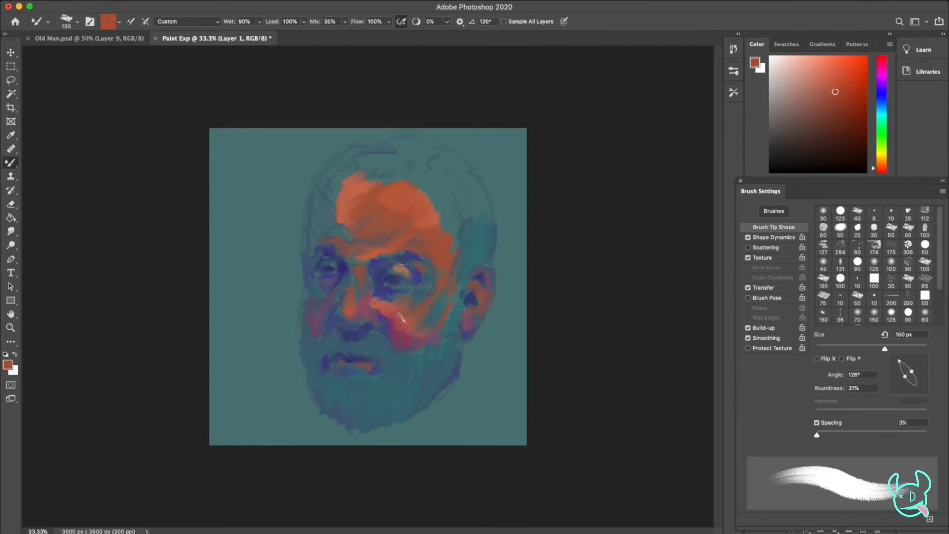
click(883, 65)
click(838, 87)
click(839, 93)
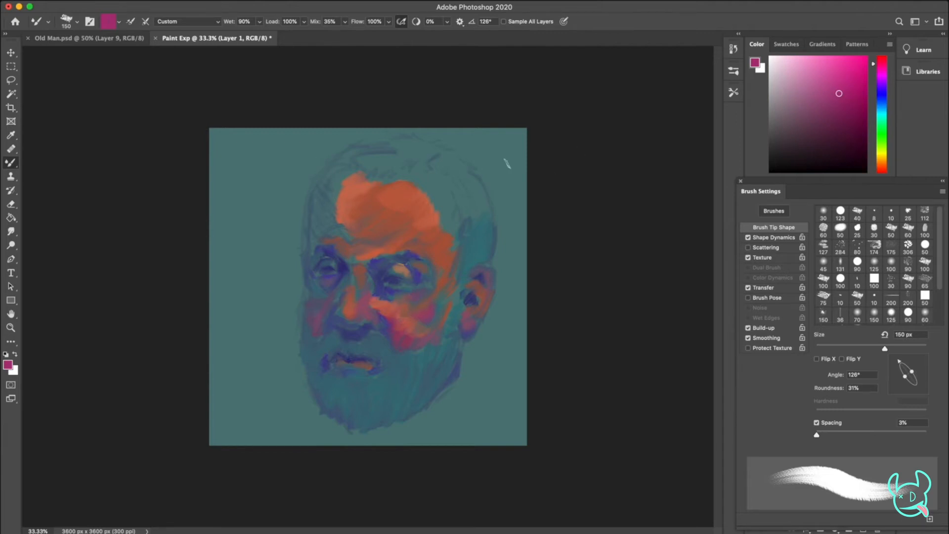
Pick green shades and paint the forehead's edge along the hairline, adding a touch to the upper ear
drag(885, 137, 884, 119)
click(836, 80)
drag(418, 181, 430, 194)
click(839, 107)
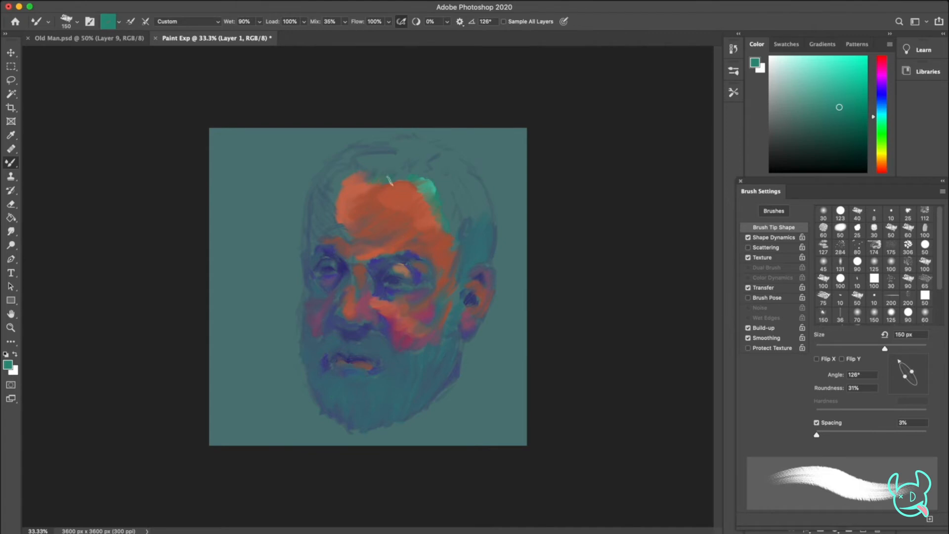
drag(421, 182, 438, 188)
drag(838, 107, 829, 90)
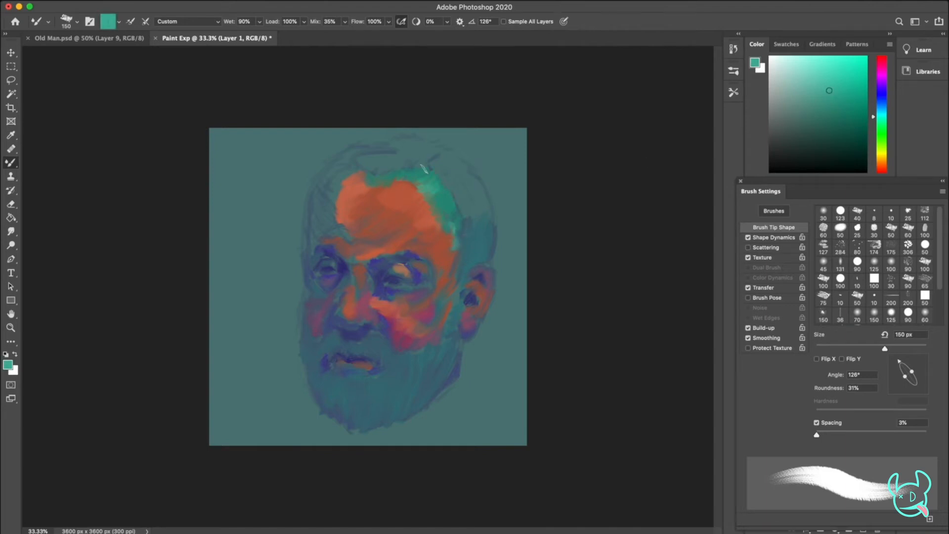
mouse_move(443, 179)
mouse_down()
mouse_move(448, 192)
mouse_move(420, 196)
mouse_move(429, 201)
mouse_up()
drag(473, 286, 477, 285)
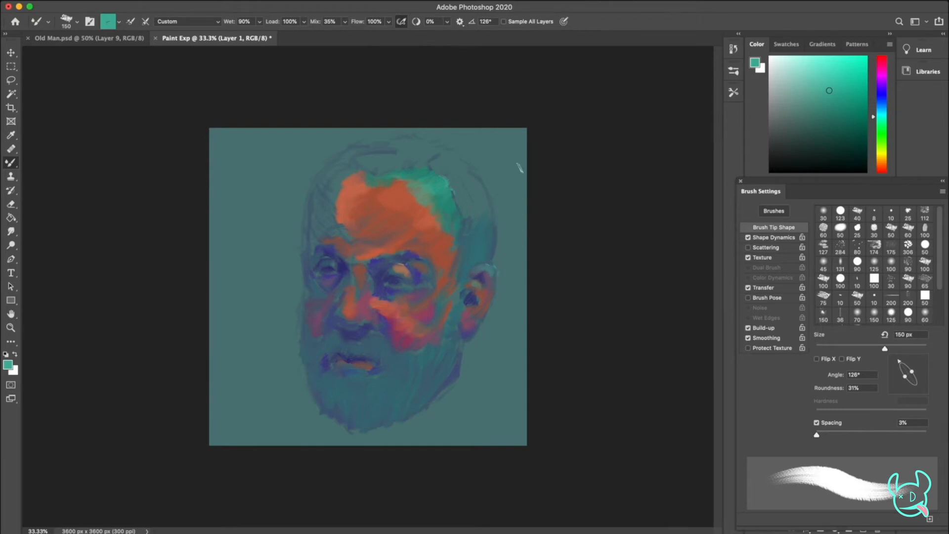
Pick a dark blue and fill the shadowed temple beside the orange forehead
click(882, 108)
click(839, 112)
mouse_move(338, 182)
mouse_down()
mouse_move(317, 191)
mouse_move(337, 181)
mouse_move(334, 217)
mouse_up()
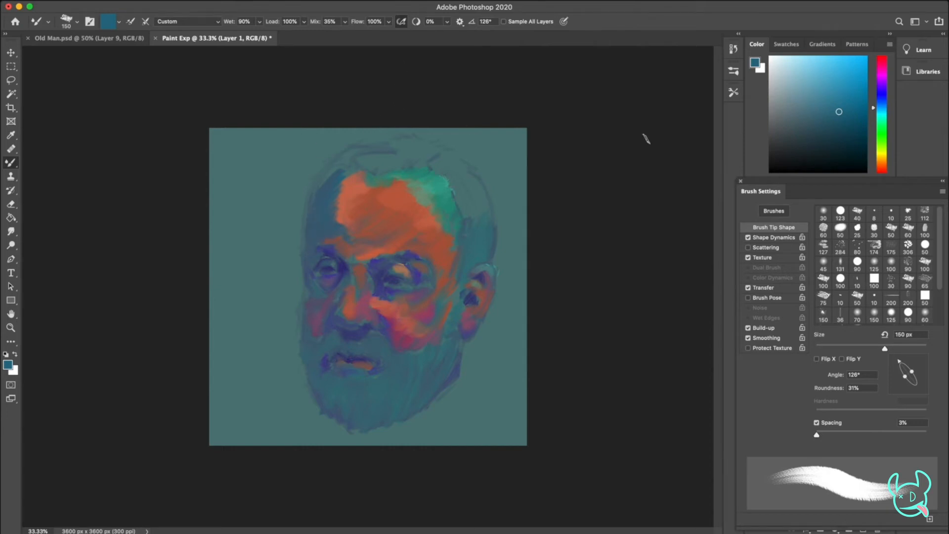
Pick a light turquoise and paint the hair across the crown and down the side of the head
click(884, 115)
click(830, 90)
drag(314, 190, 336, 162)
mouse_move(442, 176)
mouse_down()
mouse_move(460, 199)
mouse_move(469, 193)
mouse_move(471, 216)
mouse_up()
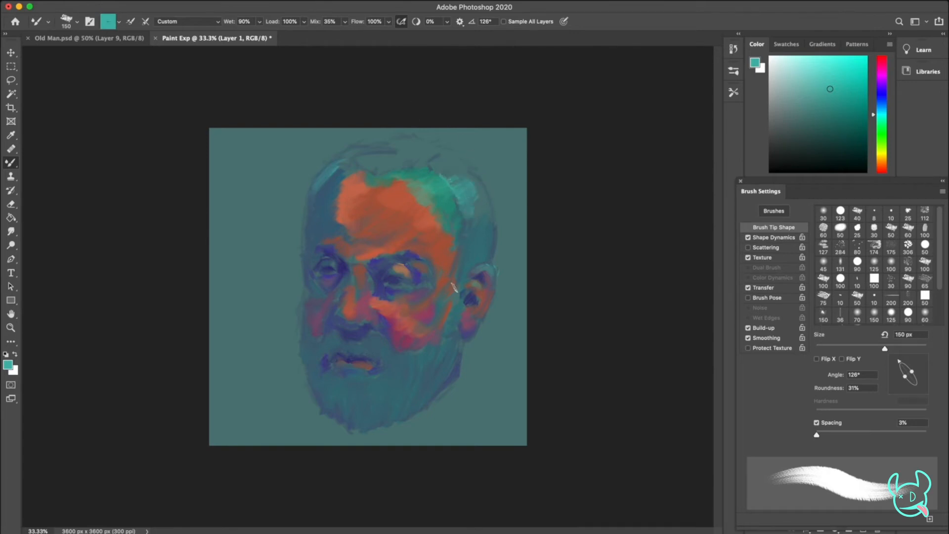
mouse_move(369, 163)
mouse_down()
mouse_move(476, 155)
mouse_move(447, 152)
mouse_move(464, 159)
mouse_move(439, 154)
mouse_move(448, 168)
mouse_move(473, 181)
mouse_up()
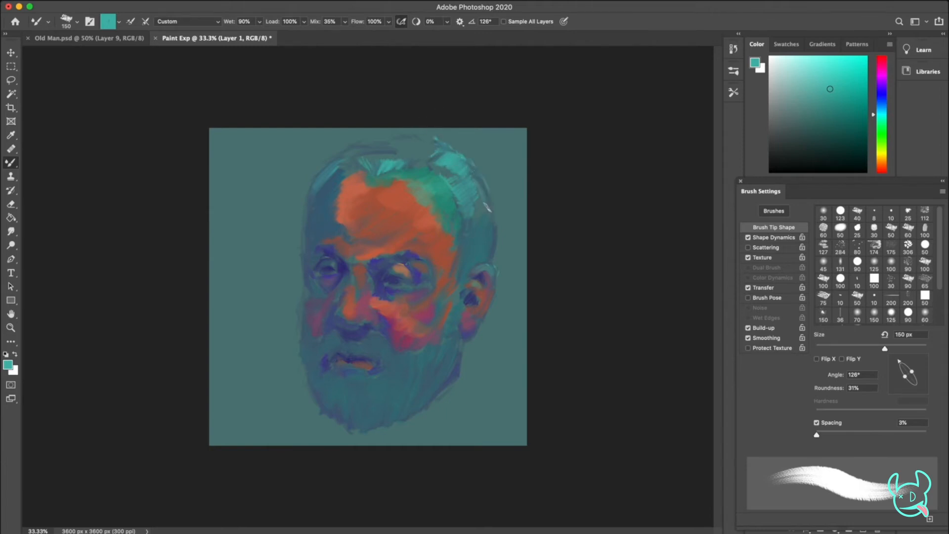
mouse_move(407, 136)
mouse_down()
mouse_move(350, 147)
mouse_move(314, 197)
mouse_move(393, 140)
mouse_move(376, 142)
mouse_move(389, 144)
mouse_move(387, 157)
mouse_move(411, 147)
mouse_move(411, 162)
mouse_move(438, 145)
mouse_up()
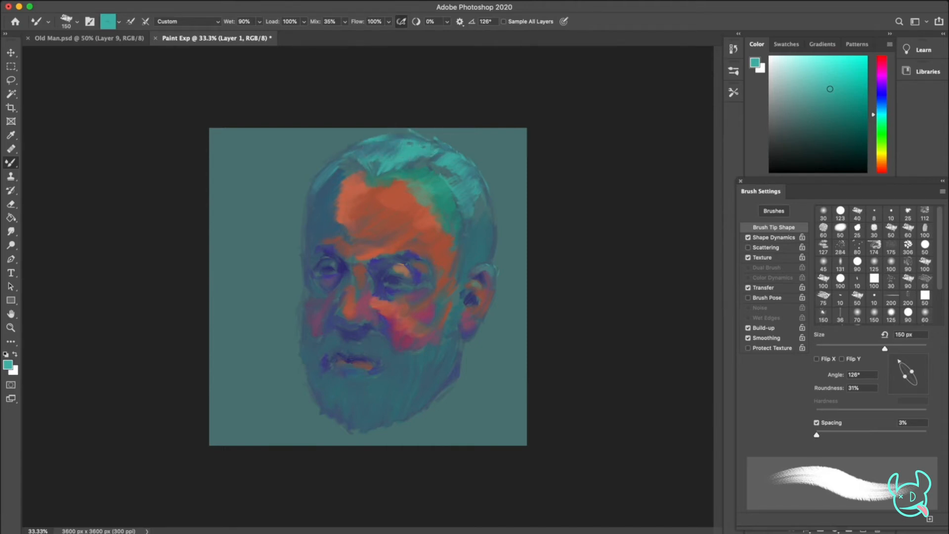
drag(476, 208, 494, 186)
Pick a yellow ochre and add warm touches to the forehead, the eyelid and the upper ear
drag(885, 141, 880, 158)
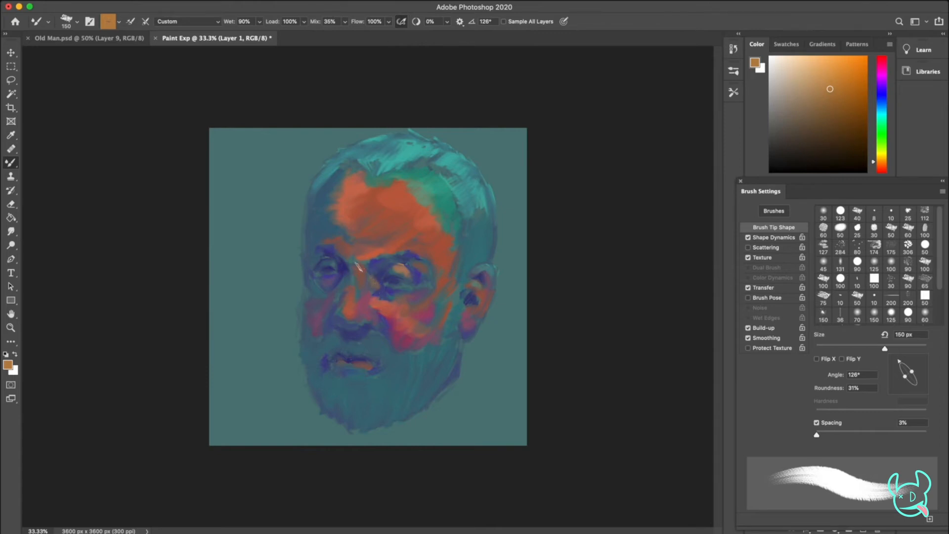
click(883, 157)
drag(358, 200, 365, 208)
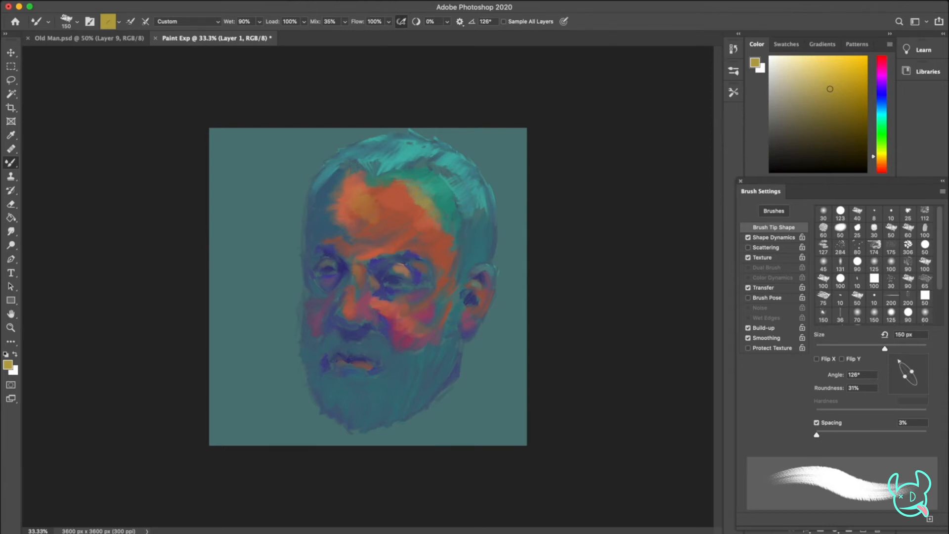
Set the brush tip angle to -146° and paint the hair above the ear with a deeper teal
drag(900, 361, 896, 384)
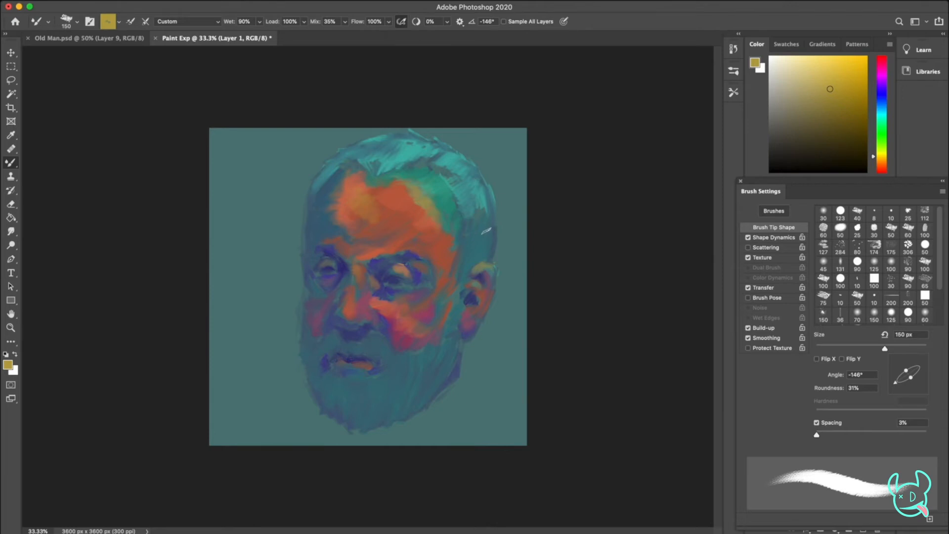
click(883, 112)
click(838, 100)
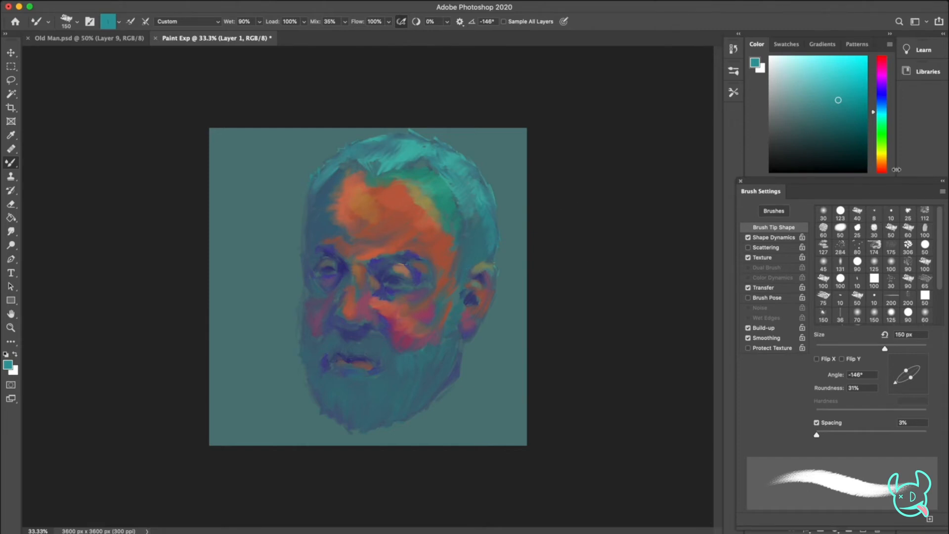
Set the brush tip angle to 132° and paint the upper forehead with green, followed by bright yellow
drag(882, 164, 887, 149)
drag(892, 381, 897, 363)
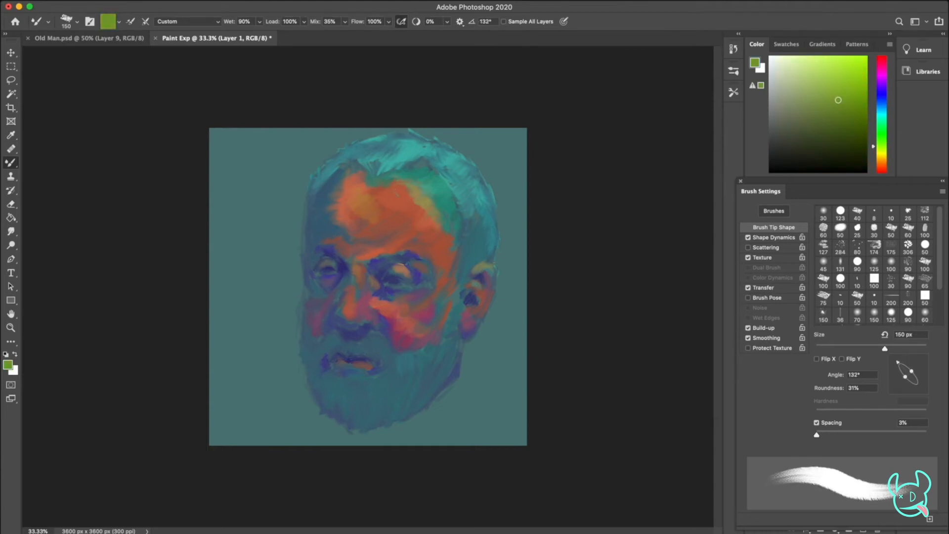
drag(399, 192, 418, 212)
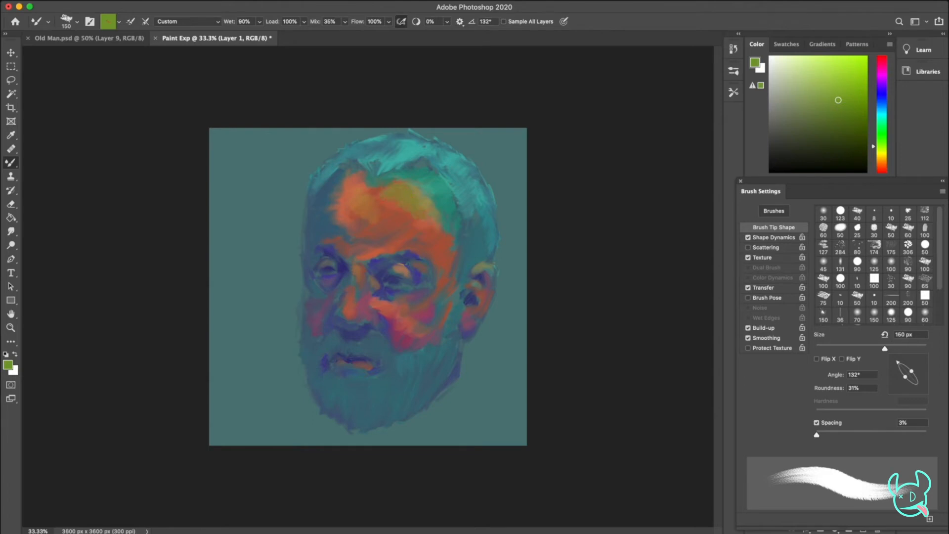
click(824, 78)
click(881, 156)
click(828, 67)
mouse_move(407, 205)
mouse_down()
mouse_move(419, 215)
mouse_move(398, 187)
mouse_up()
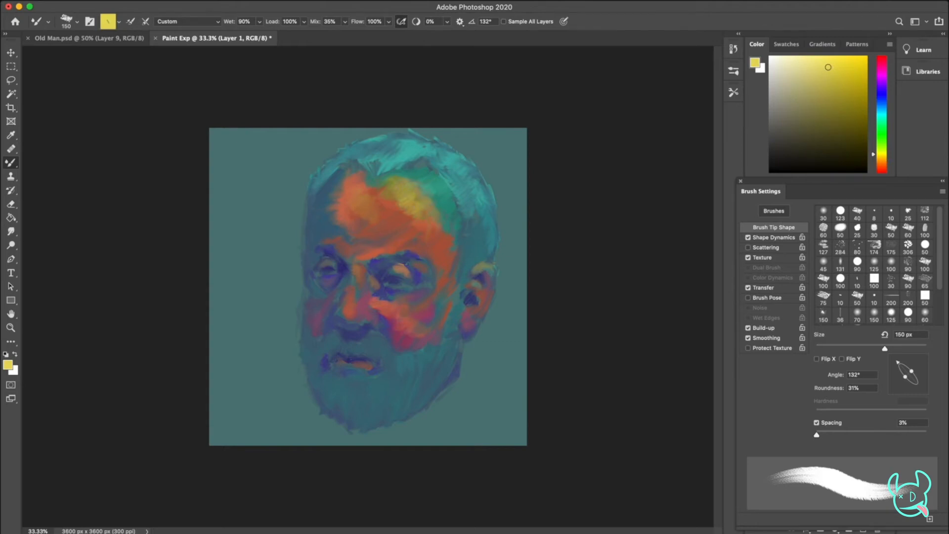
mouse_move(418, 191)
mouse_down()
mouse_move(424, 214)
mouse_move(438, 216)
mouse_move(379, 185)
mouse_up()
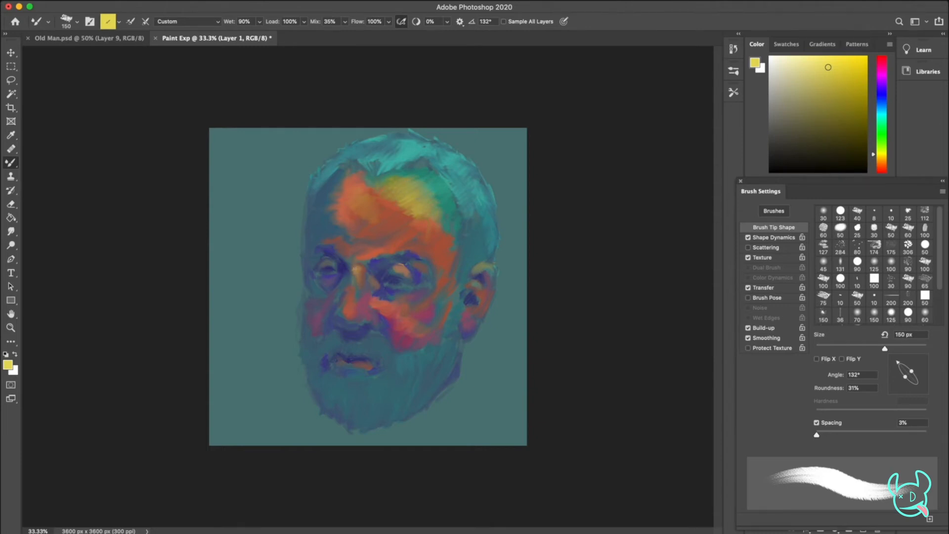
Highlight the nose bridge with yellow and, at a 121° brush tip angle, the forehead above the brow
drag(356, 271, 363, 280)
drag(901, 364, 901, 361)
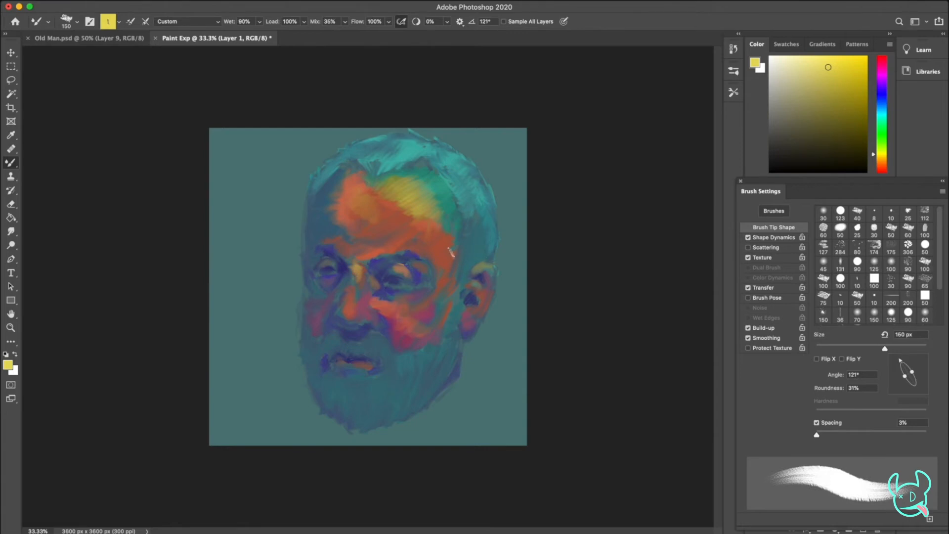
mouse_move(417, 241)
mouse_down()
mouse_move(406, 220)
mouse_move(438, 237)
mouse_up()
Warm the outer forehead at a 50° brush tip angle and touch up the eye area with muted teal and rose pink
drag(901, 361, 919, 362)
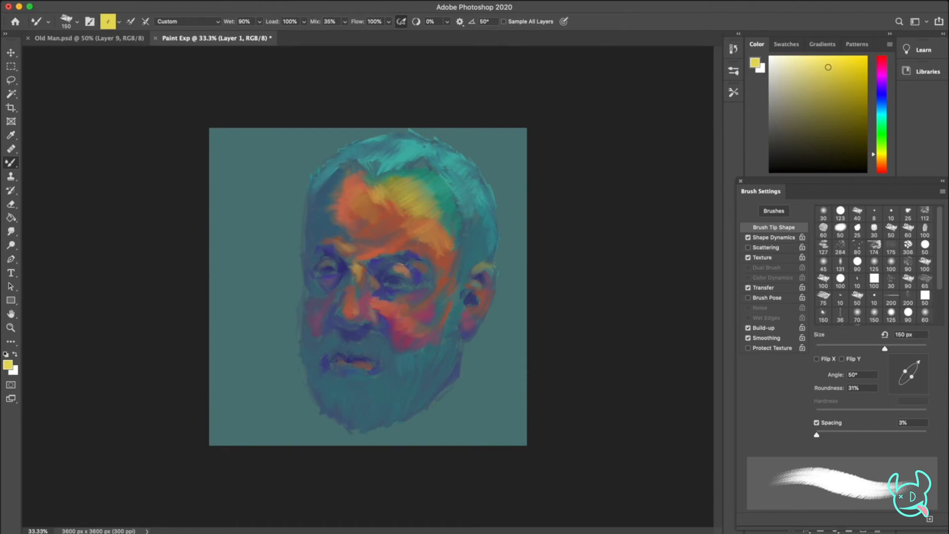
drag(882, 131, 882, 114)
drag(828, 101, 822, 92)
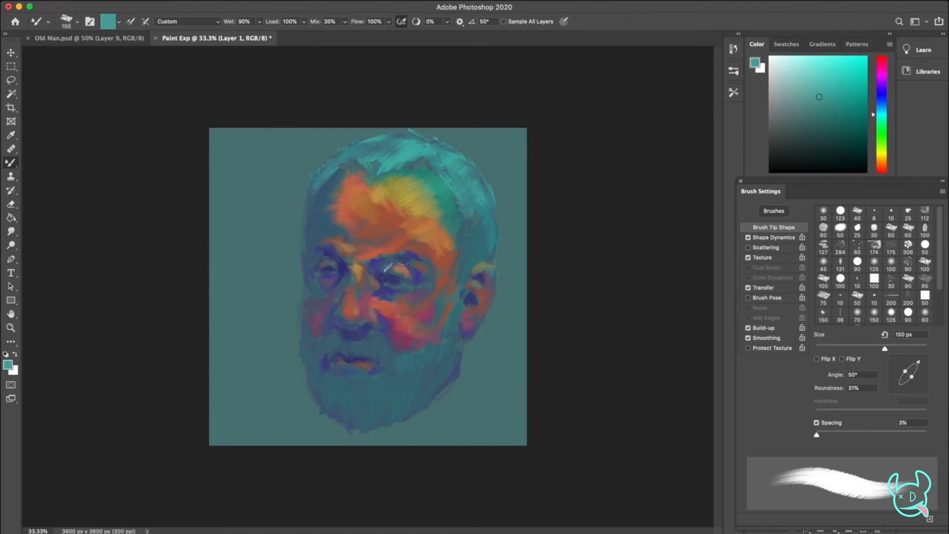
mouse_move(883, 135)
mouse_down()
mouse_move(884, 177)
mouse_move(884, 59)
mouse_up()
click(825, 81)
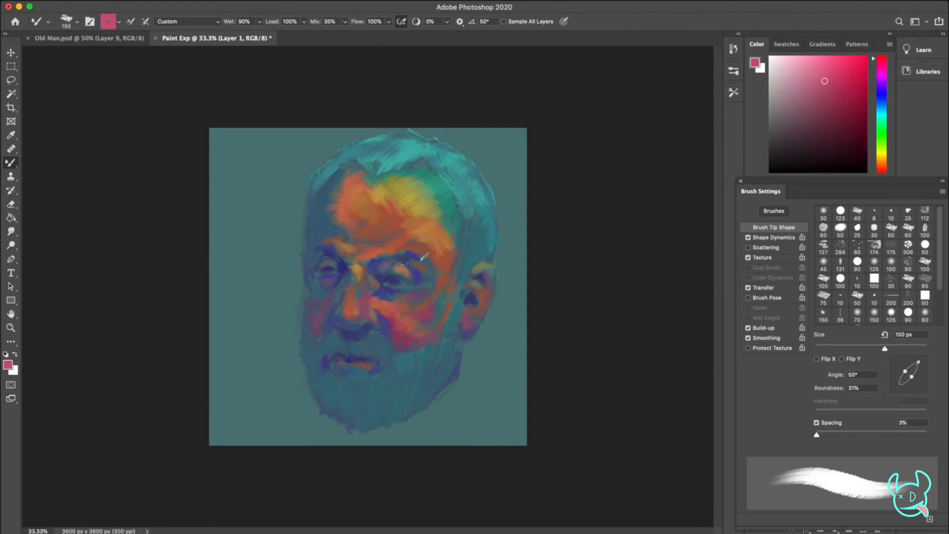
Pick a dark indigo, followed by a deep purple, and shade the shadowed temple and forehead edge
drag(884, 97, 884, 90)
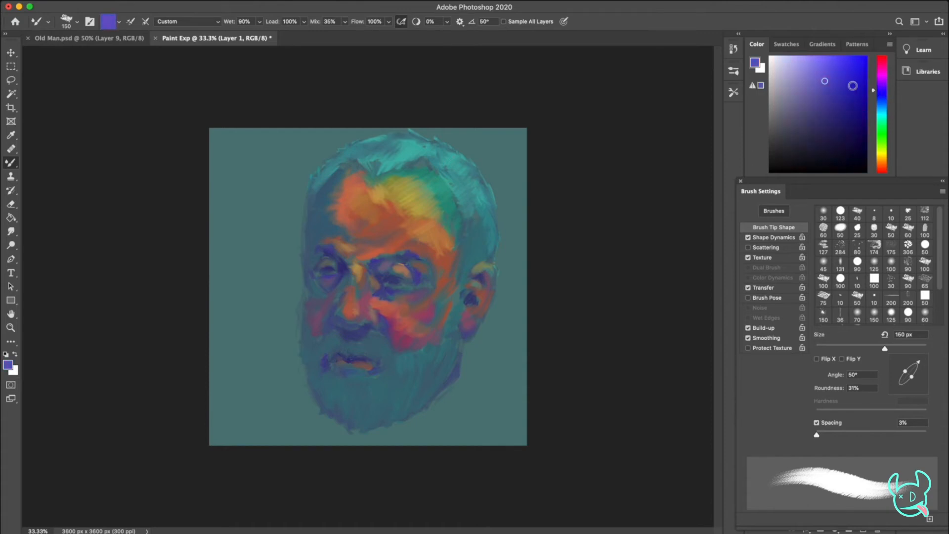
click(843, 105)
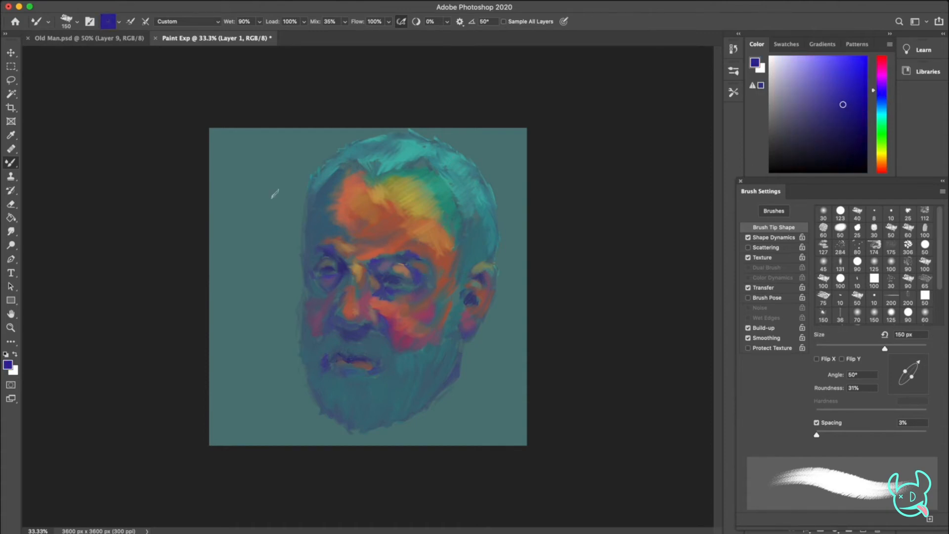
drag(885, 92, 885, 73)
click(832, 118)
Paint purple shadows into the shadowed cheek and lower beard at brush tip angles of 138°, -134° and 118°
drag(921, 366, 897, 363)
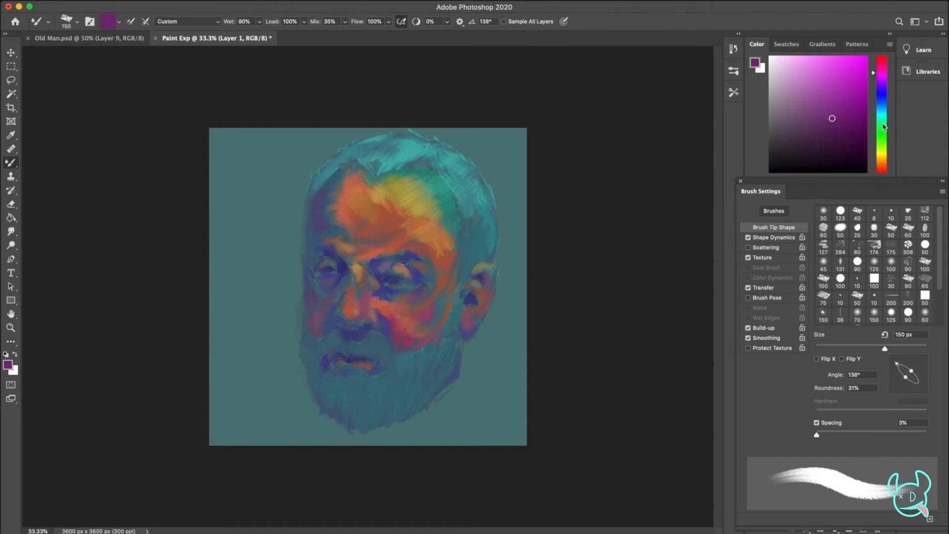
drag(898, 368, 896, 392)
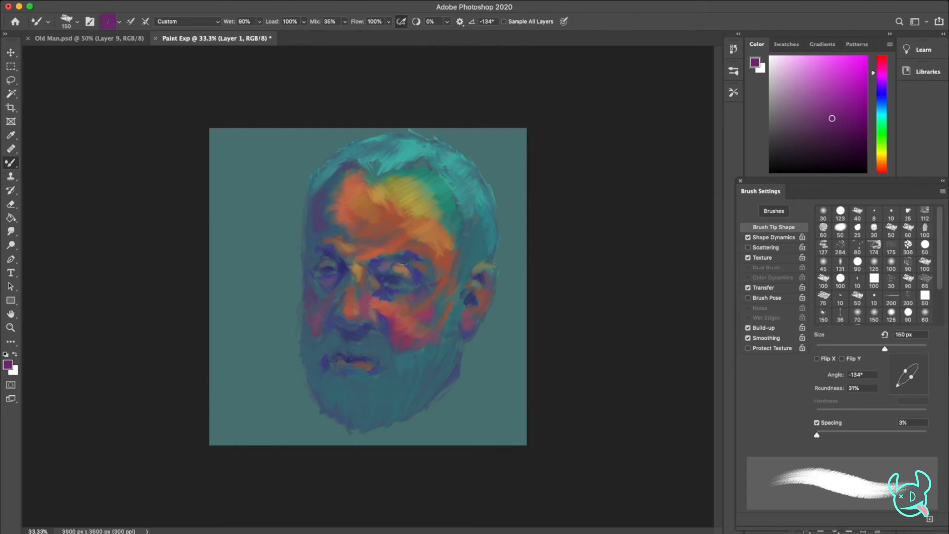
mouse_move(918, 391)
mouse_down()
mouse_move(915, 364)
mouse_move(903, 366)
mouse_up()
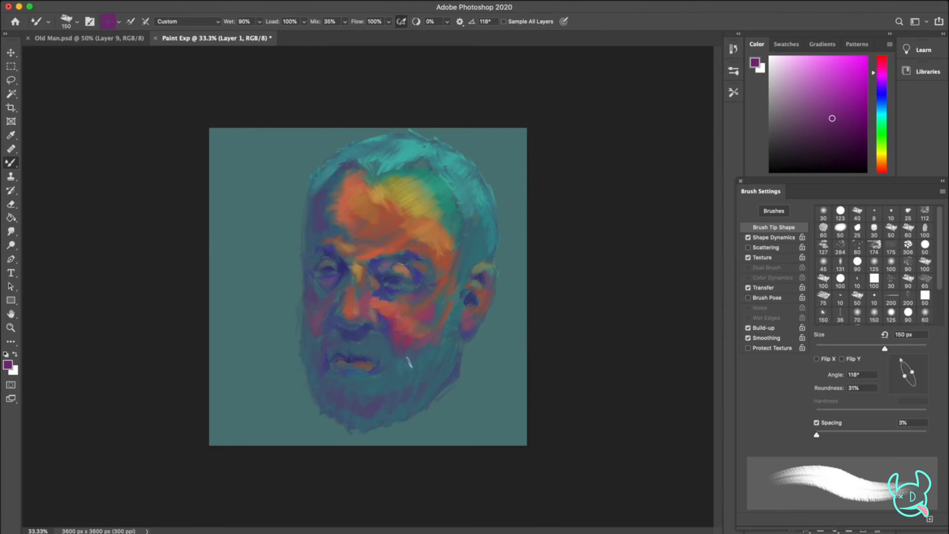
Add light blue highlights to the mustache and beard, and undo the last stroke
drag(884, 113, 883, 106)
drag(841, 88, 822, 77)
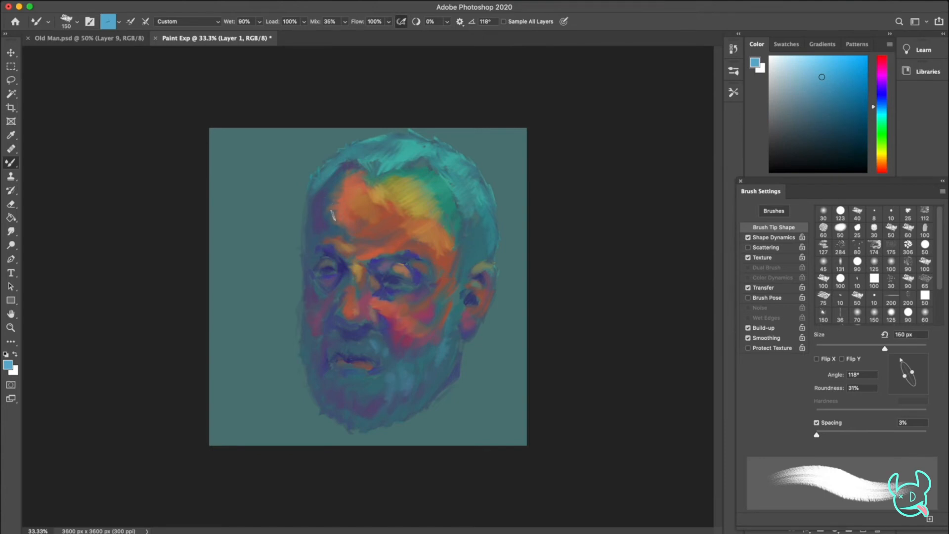
key(super+z)
Brush yellow ochre highlights onto the ear and refresh the hair with mint green
click(883, 155)
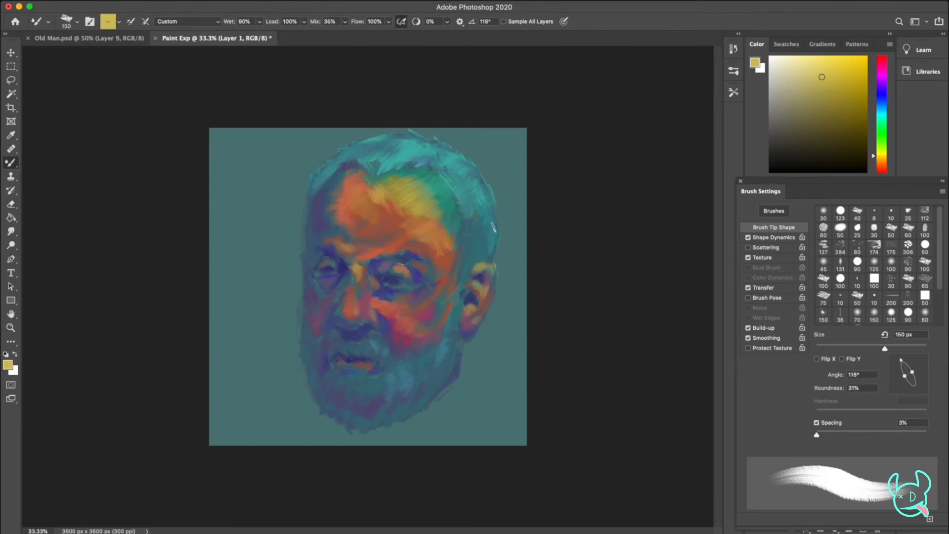
click(884, 122)
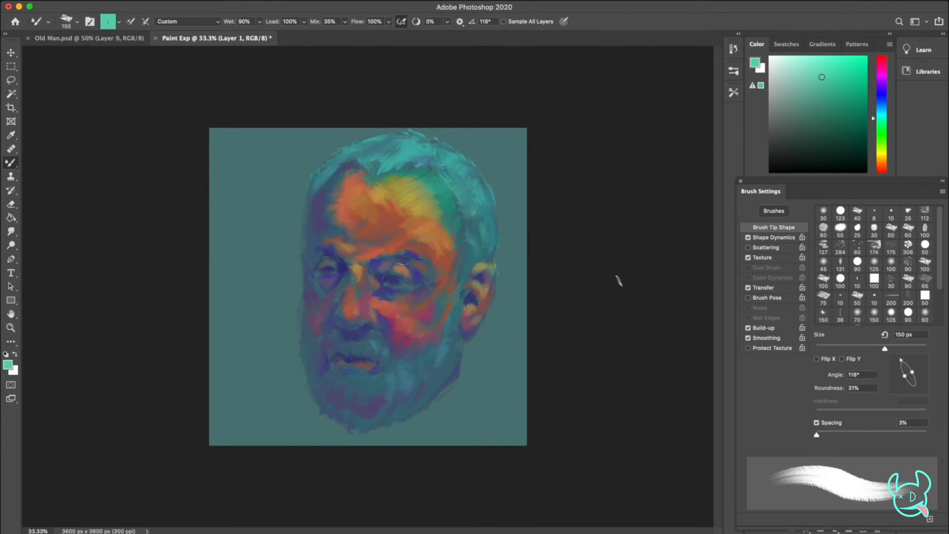
Pick a dark navy and sketch both shoulder lines and the neck and collar edges below the beard
click(882, 97)
click(831, 129)
mouse_move(464, 343)
mouse_down()
mouse_move(494, 369)
mouse_move(484, 357)
mouse_move(528, 368)
mouse_up()
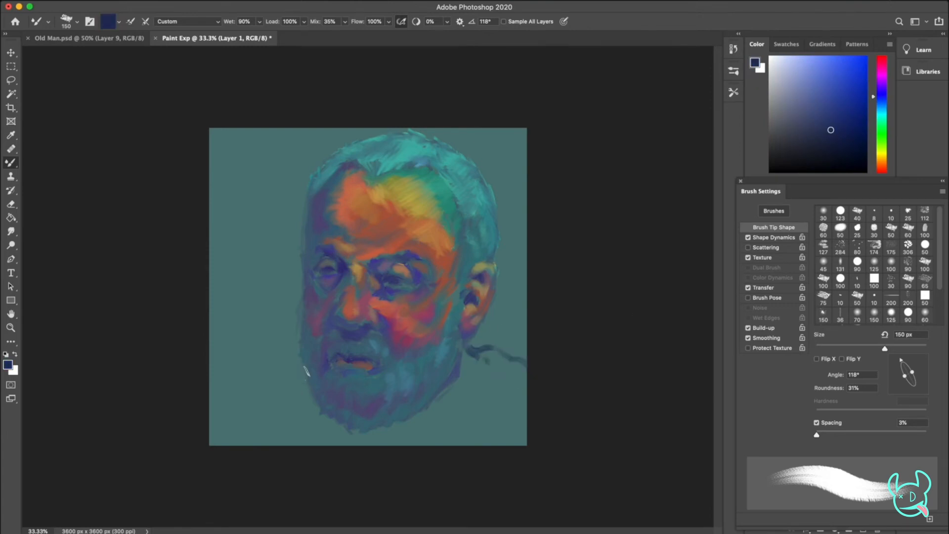
drag(302, 363, 234, 422)
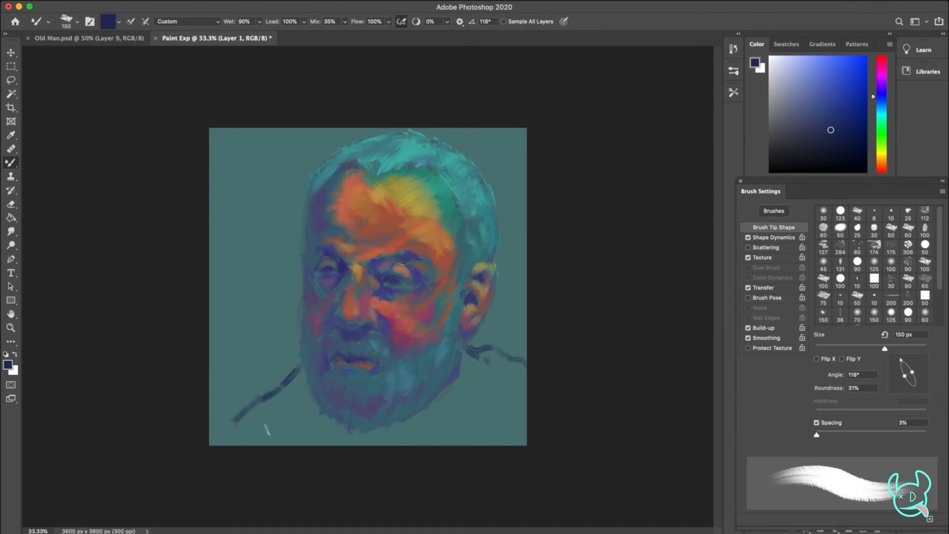
mouse_move(465, 352)
mouse_down()
mouse_move(469, 410)
mouse_move(454, 445)
mouse_up()
drag(316, 403, 325, 445)
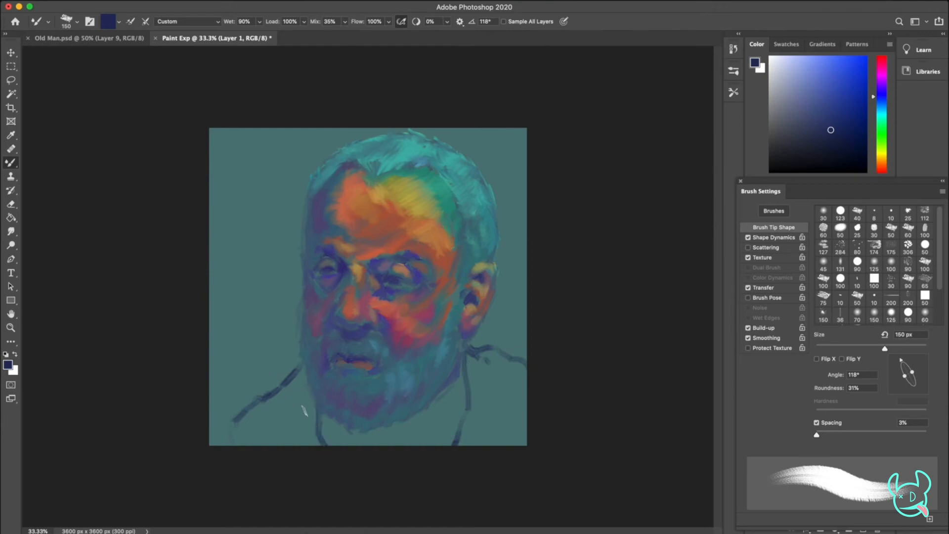
Reduce the brush to 100 px and sketch the collar folds and neckline in navy
key(bracketleft)
key(bracketleft)
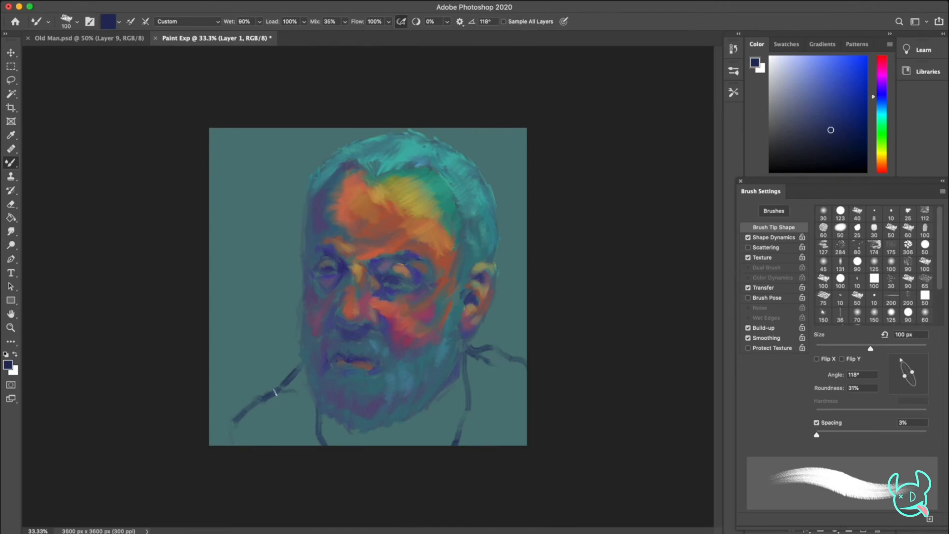
drag(278, 390, 297, 393)
mouse_move(397, 448)
mouse_down()
mouse_move(413, 413)
mouse_move(454, 419)
mouse_up()
drag(463, 382, 462, 409)
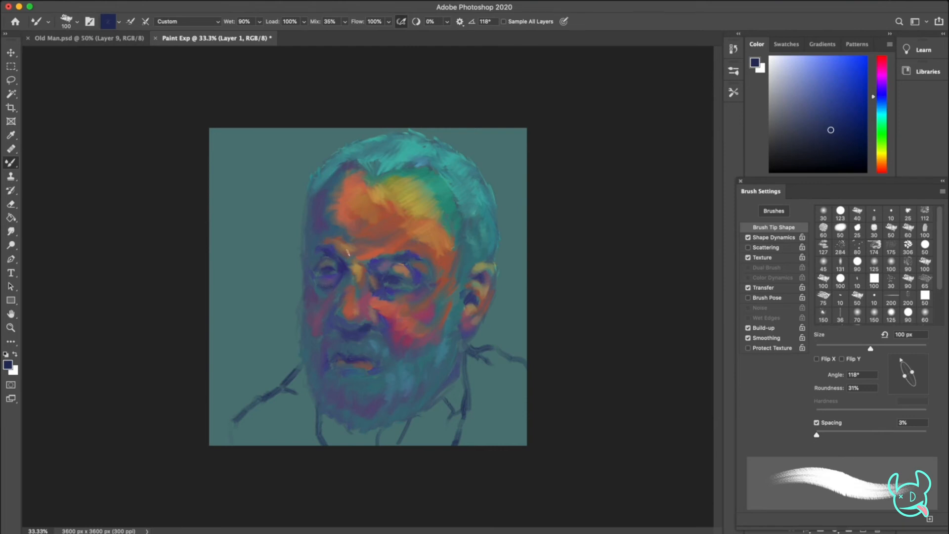
Set the brush tip angle to 52° and fill the collar shadow directly beneath the beard with navy strokes
drag(900, 366, 918, 363)
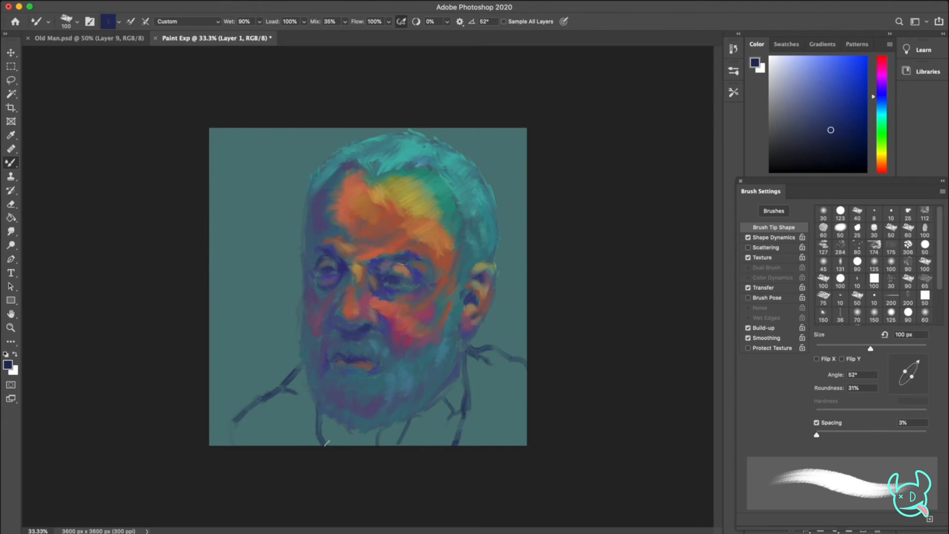
drag(430, 416, 405, 434)
drag(322, 421, 327, 441)
drag(428, 419, 451, 420)
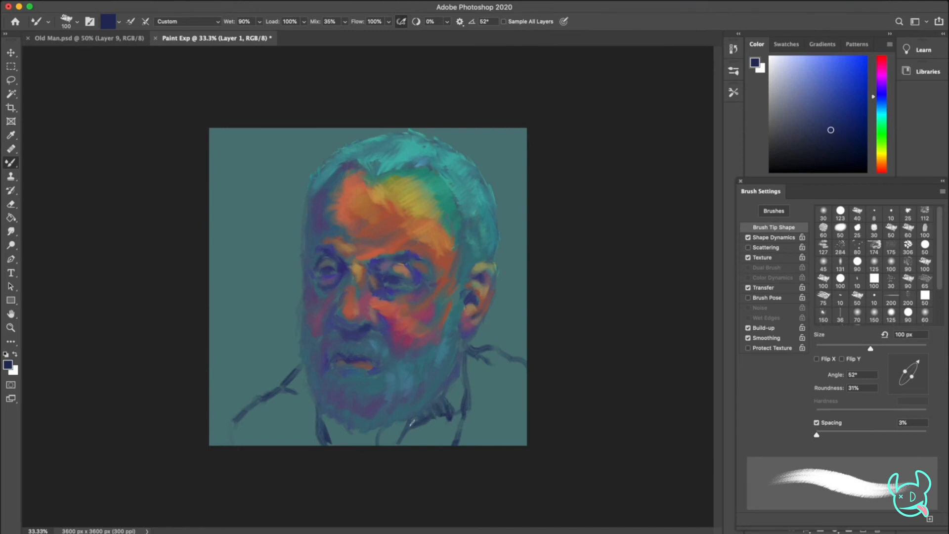
mouse_move(326, 423)
mouse_down()
mouse_move(335, 446)
mouse_move(329, 428)
mouse_up()
mouse_move(346, 433)
mouse_down()
mouse_move(356, 451)
mouse_move(366, 434)
mouse_move(391, 451)
mouse_move(413, 428)
mouse_move(376, 440)
mouse_move(396, 426)
mouse_up()
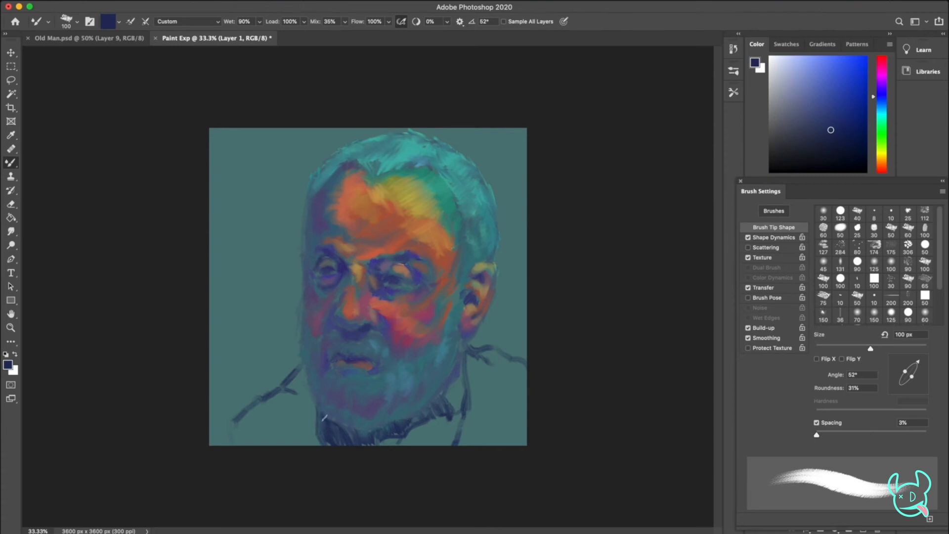
Redo the stroke beside the beard and fill the shoulder with navy at a 124° brush tip angle
drag(325, 442, 238, 421)
key(ctrl+z)
mouse_move(322, 442)
mouse_down()
mouse_move(293, 425)
mouse_move(235, 421)
mouse_move(246, 411)
mouse_move(267, 422)
mouse_move(285, 419)
mouse_move(296, 384)
mouse_move(312, 424)
mouse_move(301, 374)
mouse_move(309, 398)
mouse_move(297, 375)
mouse_up()
drag(918, 363, 898, 362)
mouse_move(289, 384)
mouse_down()
mouse_move(283, 395)
mouse_move(291, 396)
mouse_move(243, 417)
mouse_move(283, 408)
mouse_move(286, 389)
mouse_move(335, 442)
mouse_move(375, 434)
mouse_move(440, 397)
mouse_move(446, 415)
mouse_move(387, 436)
mouse_move(244, 416)
mouse_up()
Enlarge the brush to 250 px and fill in the collar below the beard with solid navy
key(bracketright)
key(bracketright)
key(bracketright)
key(bracketright)
key(bracketright)
drag(411, 431, 378, 444)
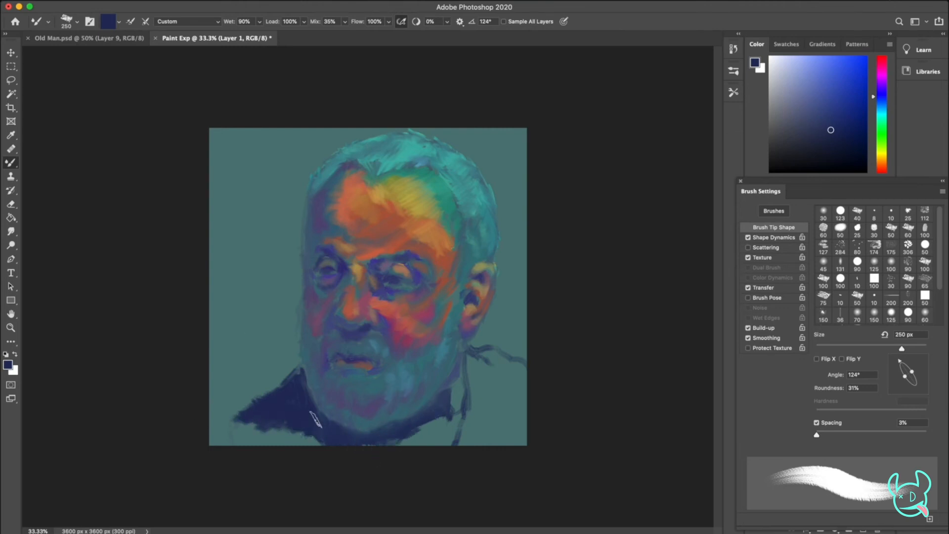
Extend the shoulder outline down to the canvas edge with a 100 px brush
click(837, 302)
drag(241, 416, 221, 442)
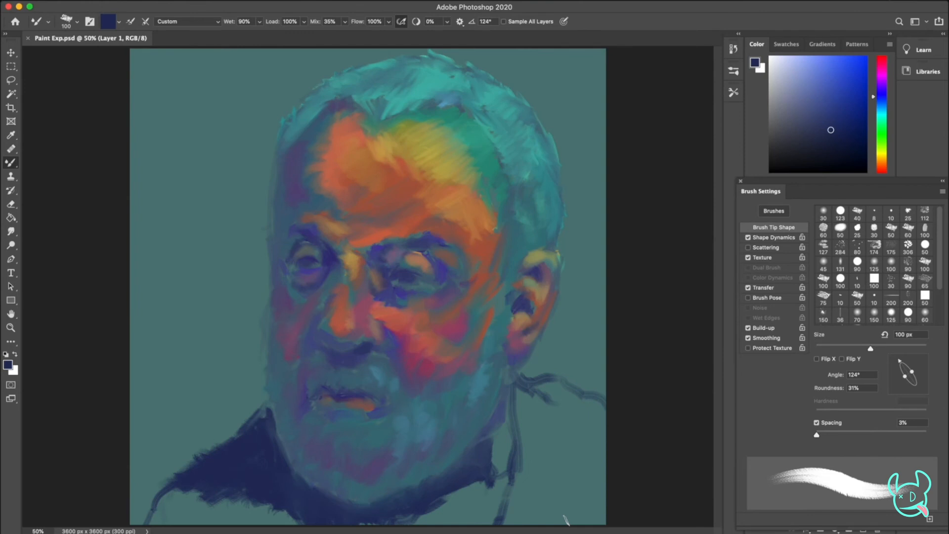
key(super+minus)
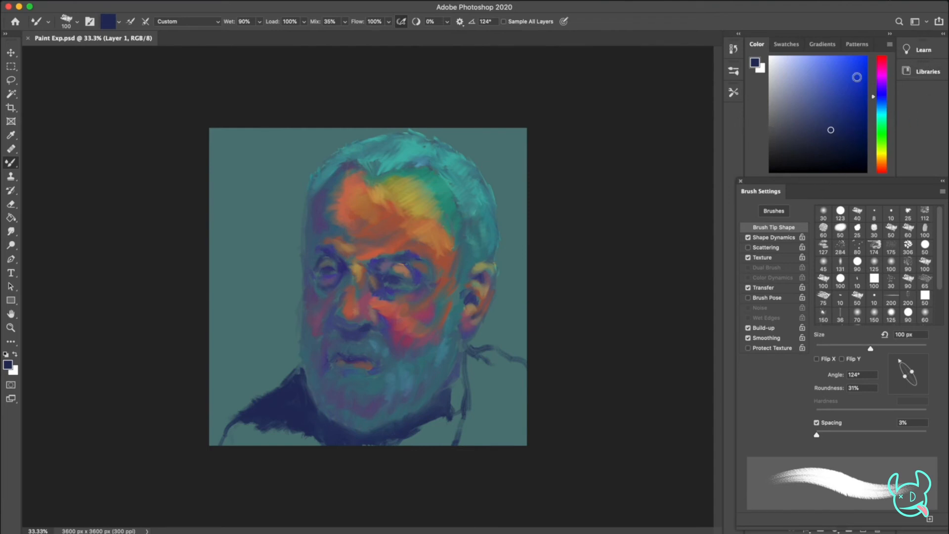
Move the brush settings clear of the layers and block in the clothing with navy on the Background layer at 600 px
mouse_move(822, 180)
mouse_down()
mouse_move(614, 193)
mouse_move(578, 65)
mouse_move(580, 22)
mouse_move(779, 7)
mouse_move(793, 127)
mouse_move(715, 163)
mouse_move(834, 160)
mouse_move(824, 154)
mouse_up()
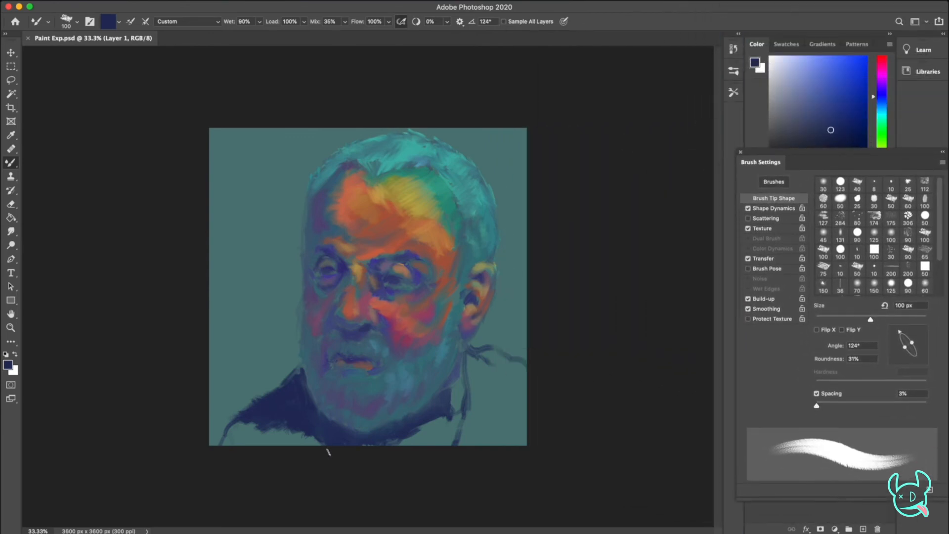
key(bracketright)
key(bracketright)
key(bracketright)
key(bracketright)
key(bracketright)
key(bracketright)
key(bracketright)
key(bracketright)
key(bracketright)
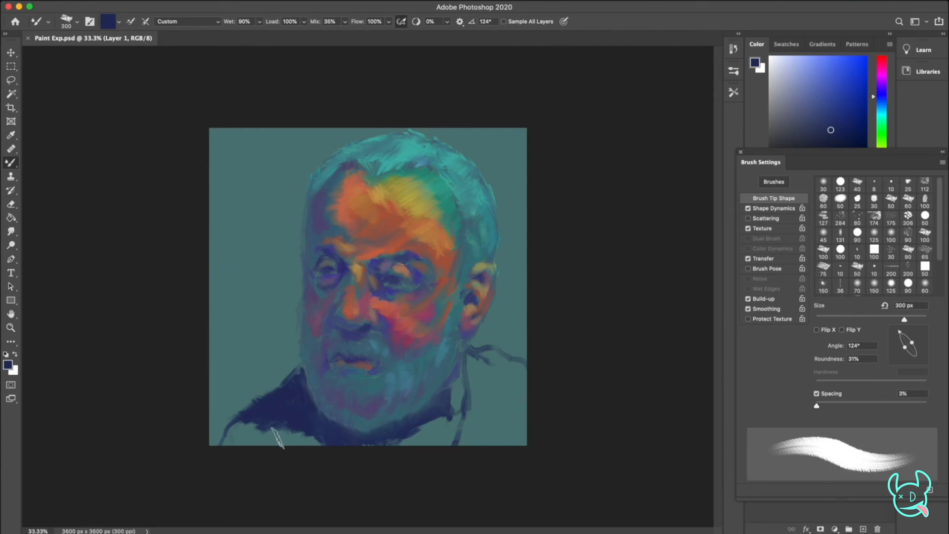
click(866, 515)
drag(761, 162, 556, 66)
click(768, 453)
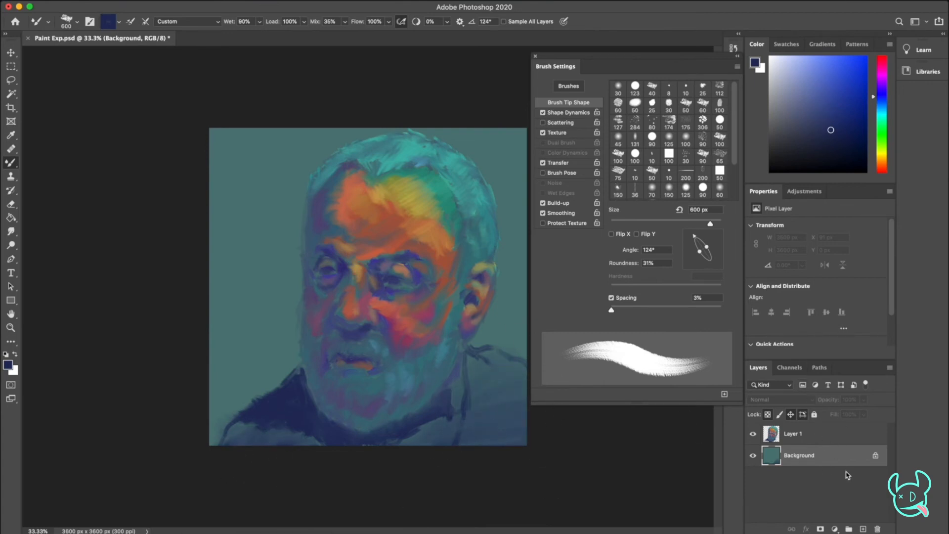
Darken the backdrop around the head with broad navy strokes at 175° and 91° brush tip angles
mouse_move(693, 238)
mouse_down()
mouse_move(688, 262)
mouse_move(689, 248)
mouse_up()
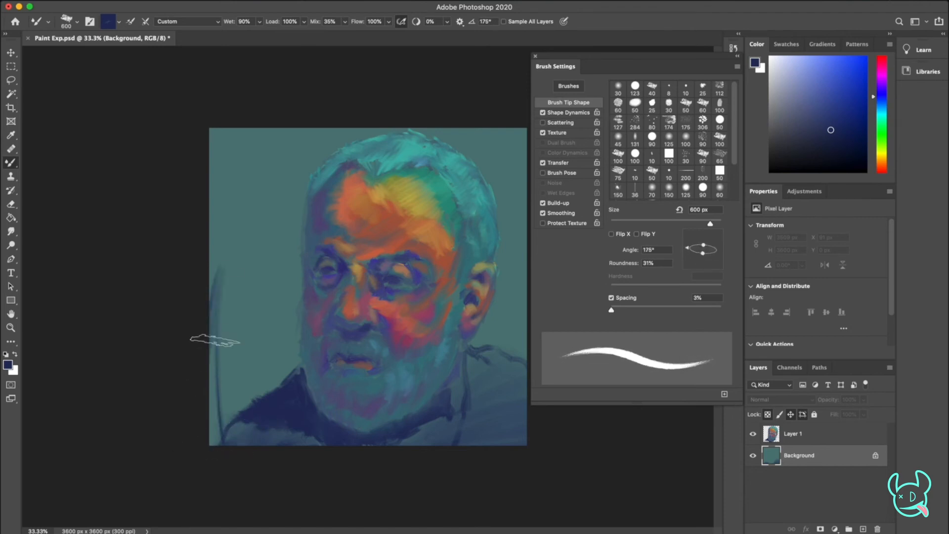
mouse_move(687, 250)
mouse_down()
mouse_move(705, 246)
mouse_move(703, 236)
mouse_up()
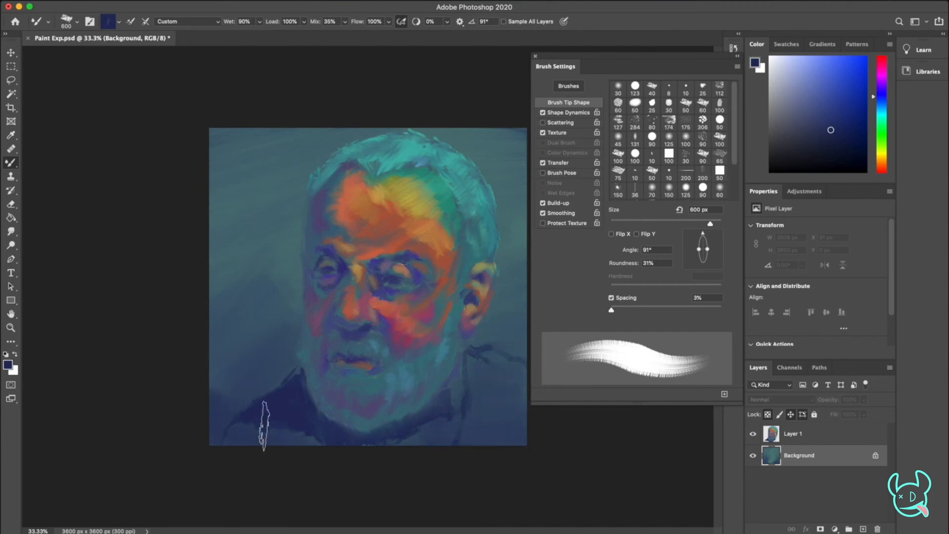
mouse_move(213, 354)
mouse_down()
mouse_move(296, 278)
mouse_move(246, 327)
mouse_move(206, 296)
mouse_move(295, 266)
mouse_up()
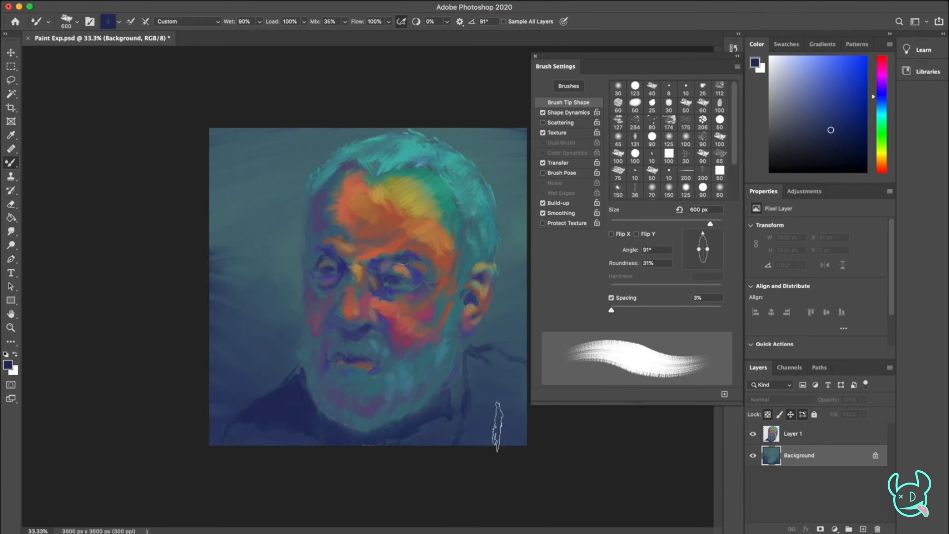
drag(202, 281, 242, 229)
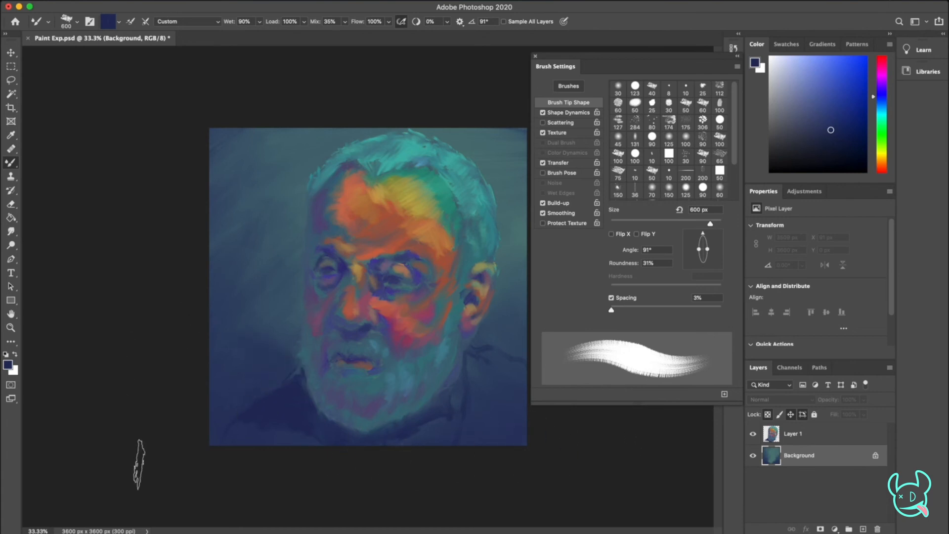
Select Layer 1, try a navy stroke along the shoulder with a smaller brush, and undo it
click(799, 436)
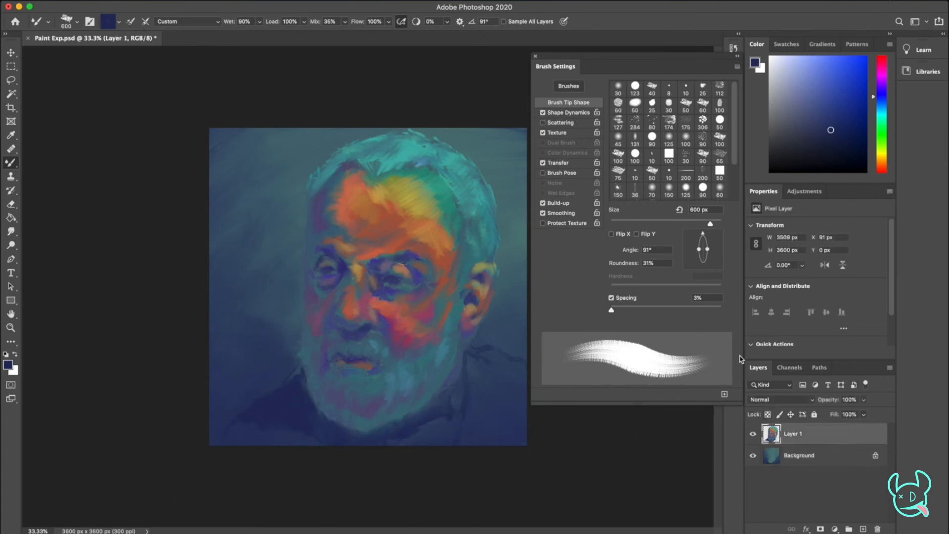
key(bracketleft)
key(bracketleft)
key(bracketleft)
key(bracketleft)
drag(225, 445, 291, 383)
key(super+z)
Blend the clothing with navy using a 400 px brush, undo the last stroke, and pick a darker navy
key(bracketright)
key(bracketright)
key(bracketright)
mouse_move(452, 405)
mouse_down()
mouse_move(420, 441)
mouse_move(251, 439)
mouse_up()
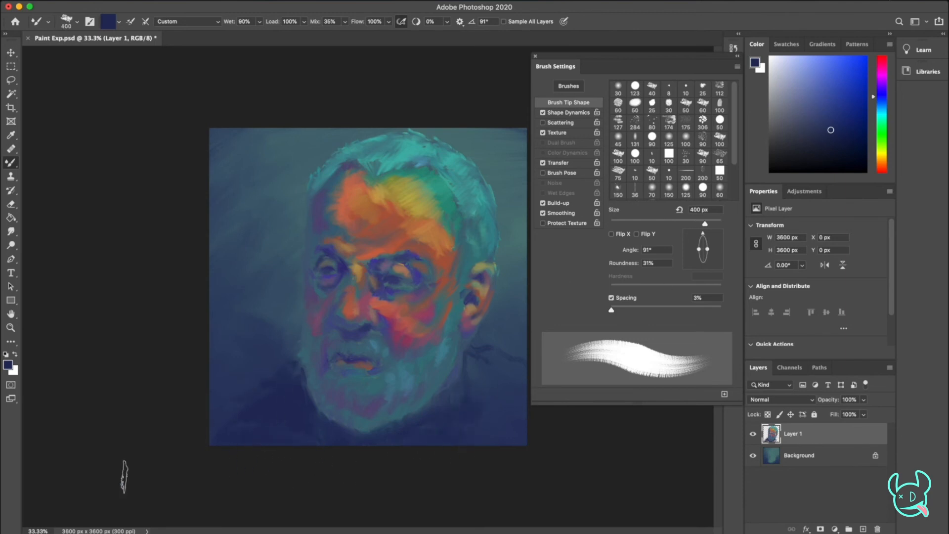
key(super+z)
click(844, 145)
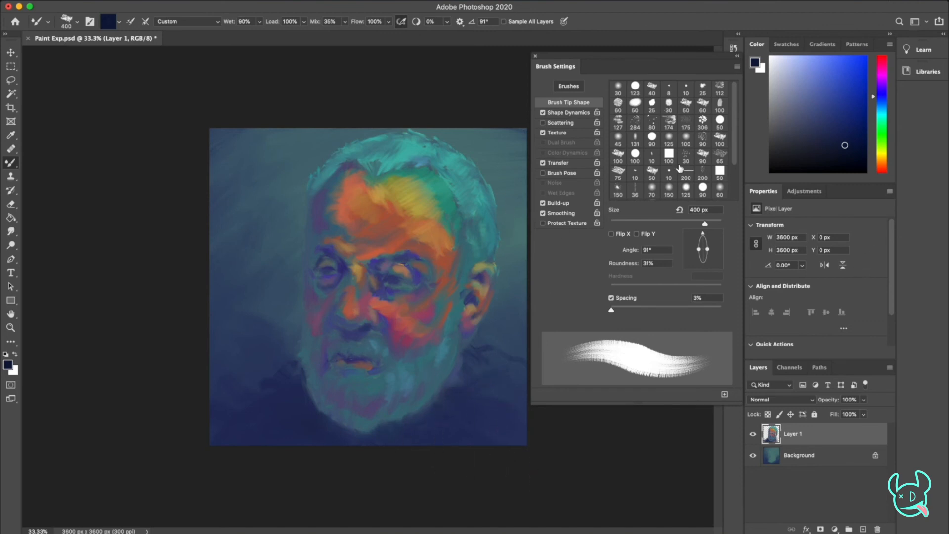
Reduce the brush to 175 px and warm the area above the brows with golden yellow and orange
drag(882, 144, 882, 162)
click(834, 101)
mouse_move(835, 101)
mouse_down()
mouse_move(825, 76)
mouse_move(833, 67)
mouse_up()
click(883, 159)
key(bracketleft)
key(bracketleft)
key(bracketleft)
key(bracketleft)
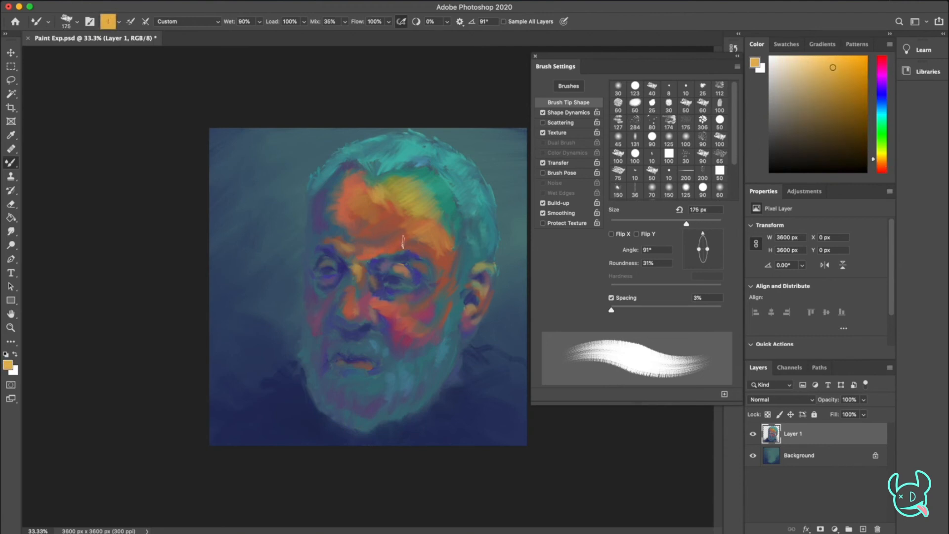
click(883, 164)
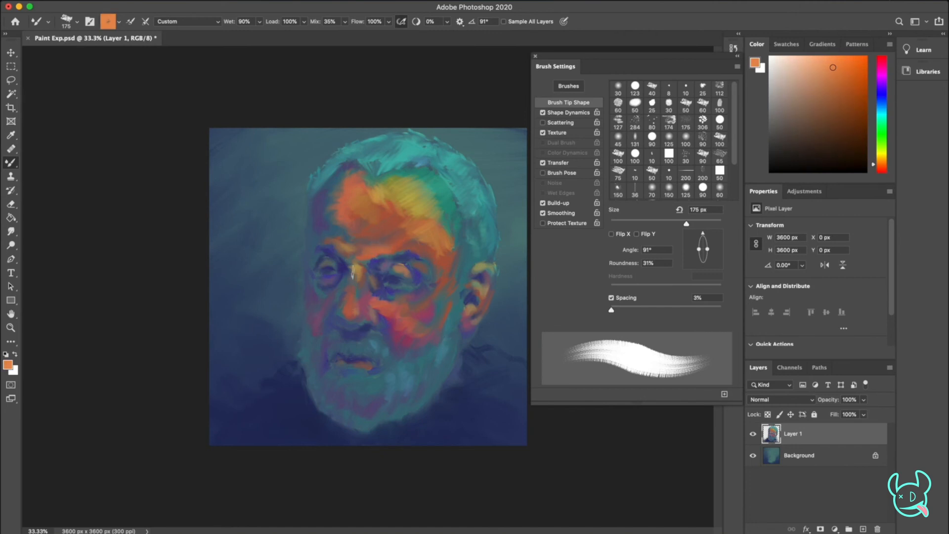
Shade beside the nose with dark teal and highlight the nose bridge with light blue
drag(882, 101, 882, 110)
click(829, 112)
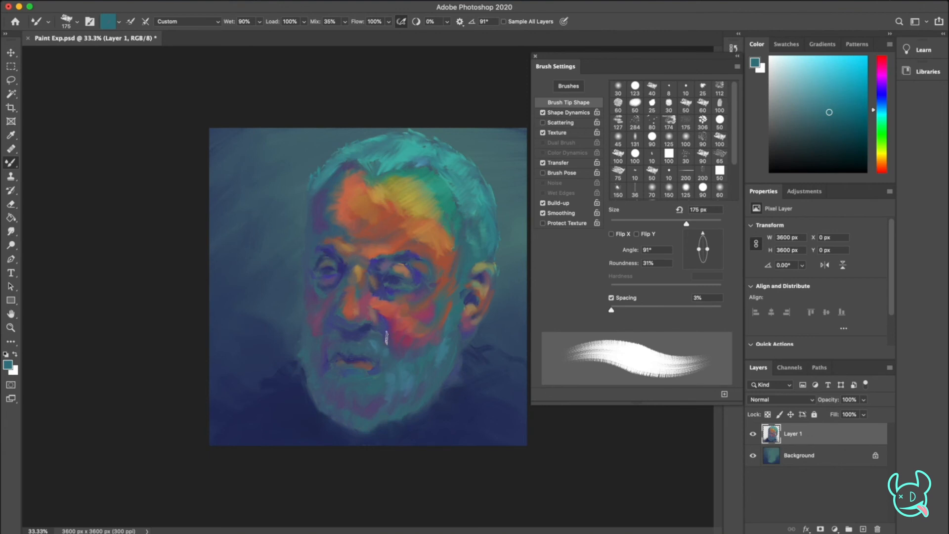
alt+click(470, 255)
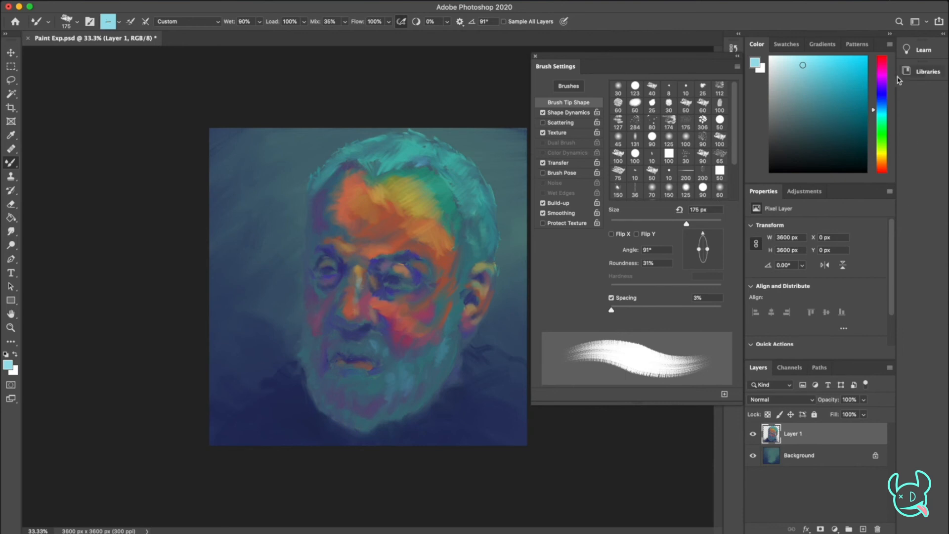
Add light blue accents above the brow and under the eye with a 100 px brush at a 117° tip angle
drag(702, 233, 697, 232)
key(bracketleft)
key(bracketleft)
key(bracketleft)
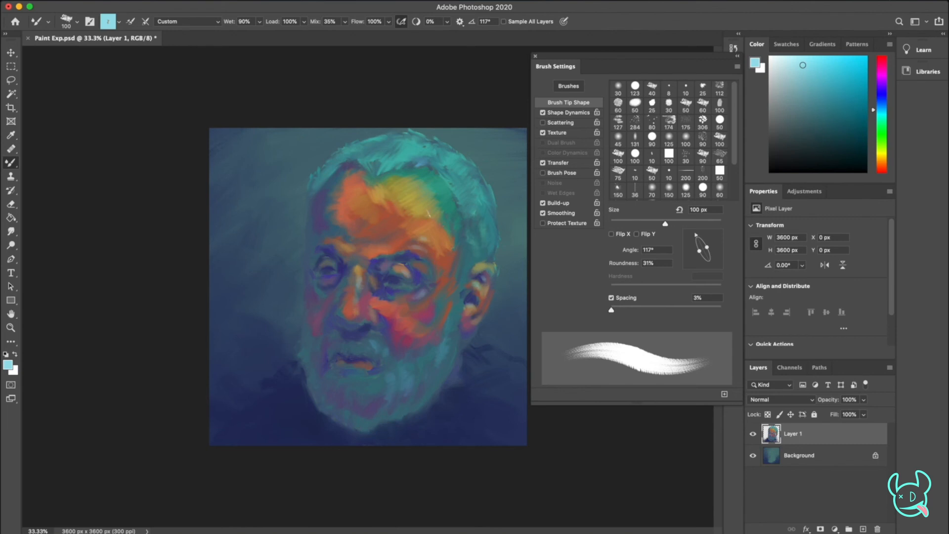
Pick a bright orange, blend it across the forehead with a 175 px brush, and save the painting
click(883, 159)
drag(885, 159, 884, 157)
drag(828, 74, 833, 67)
click(882, 164)
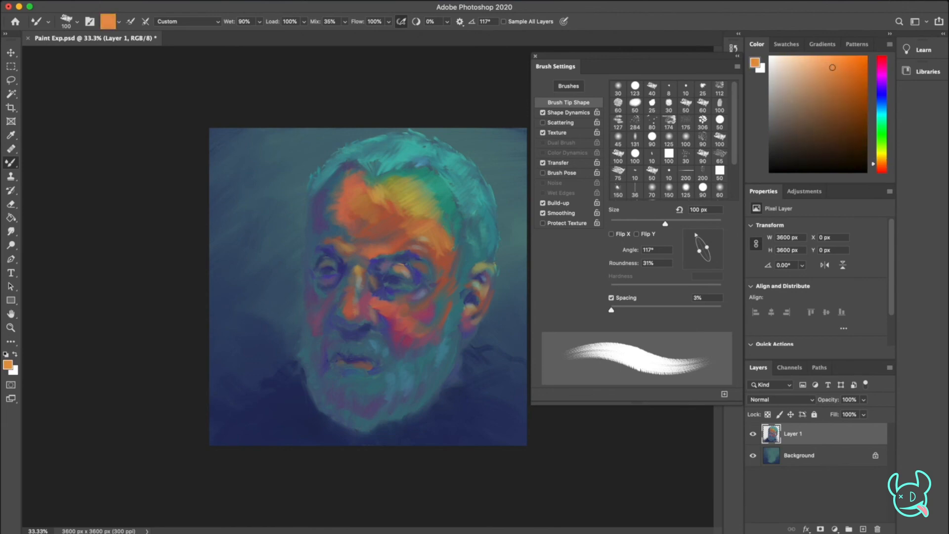
key(bracketright)
key(bracketright)
key(bracketright)
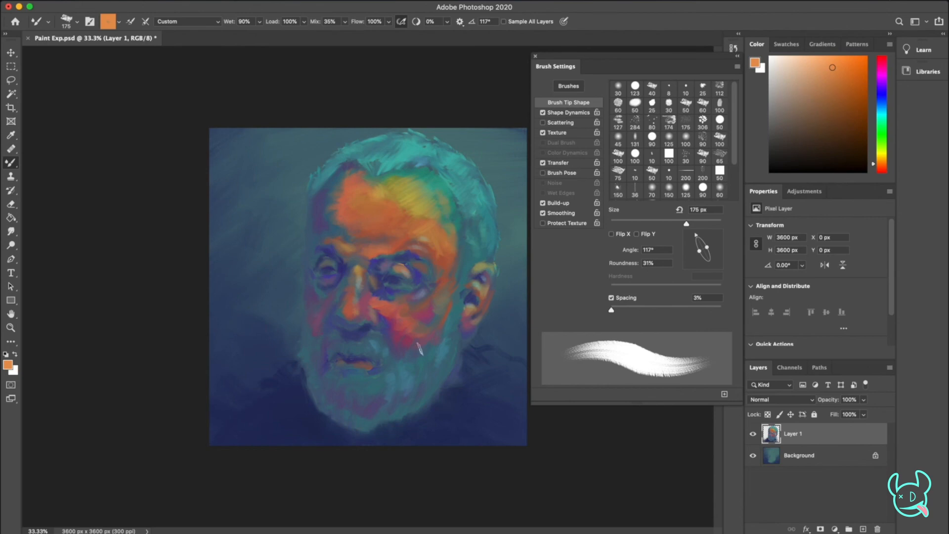
key(super+s)
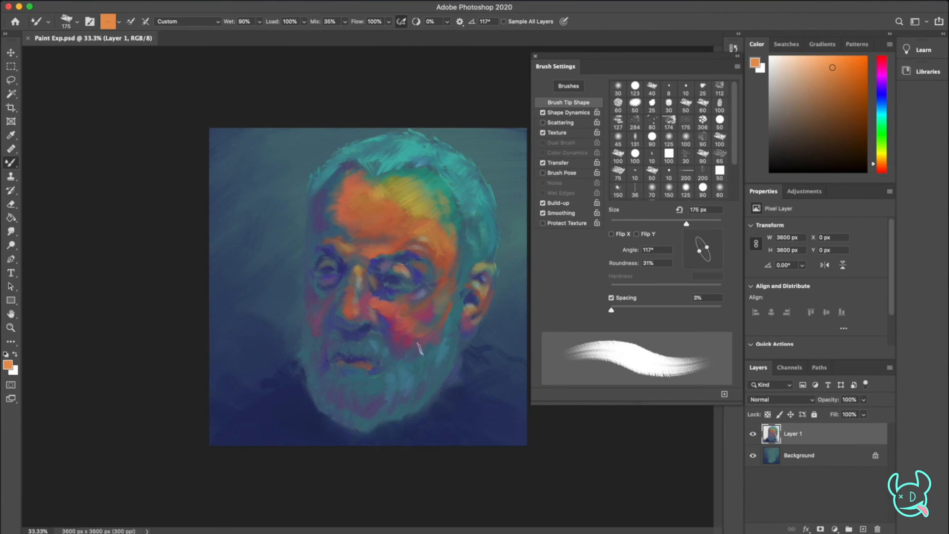